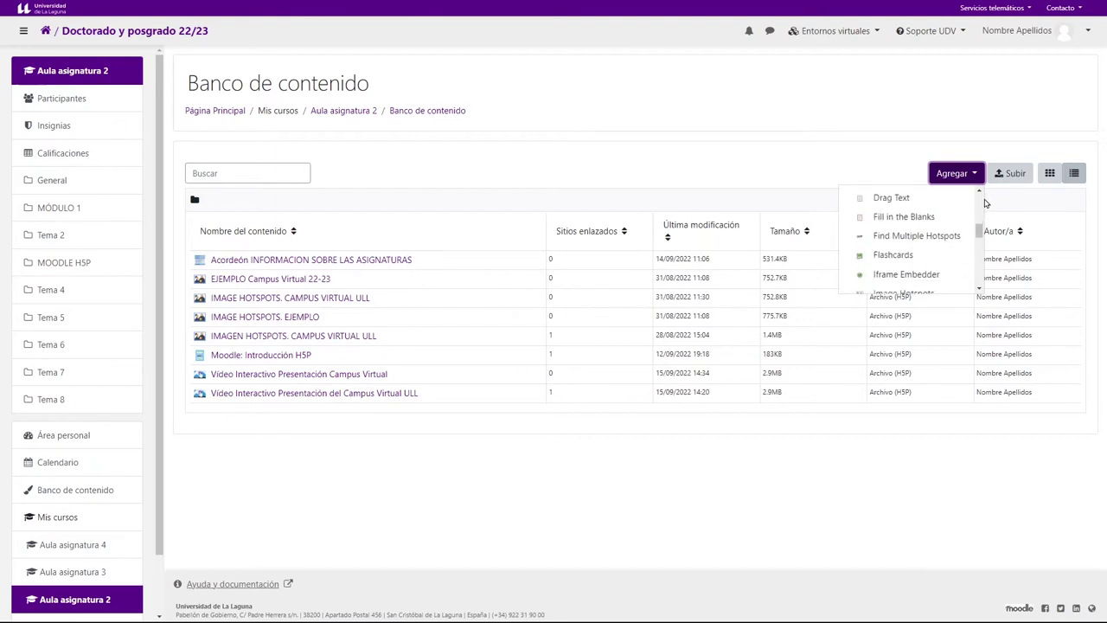
# Step: Start a new Interactive Video content item in the content bank
pyautogui.scroll(-3, 980, 228)
pyautogui.scroll(-2, 980, 231)
pyautogui.scroll(-2, 981, 231)
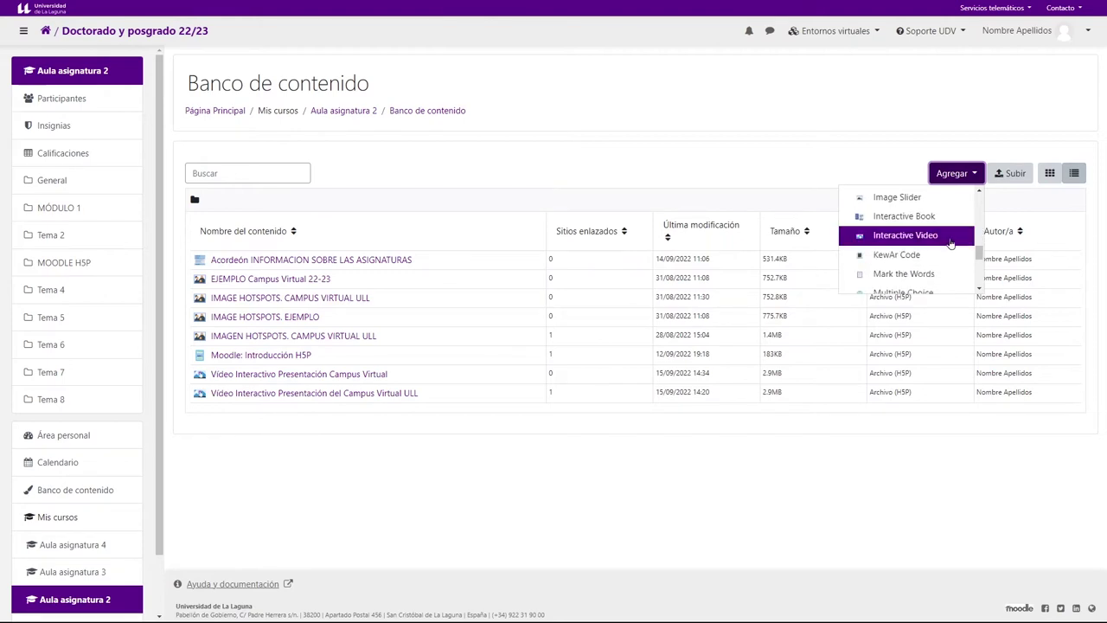
pyautogui.click(923, 242)
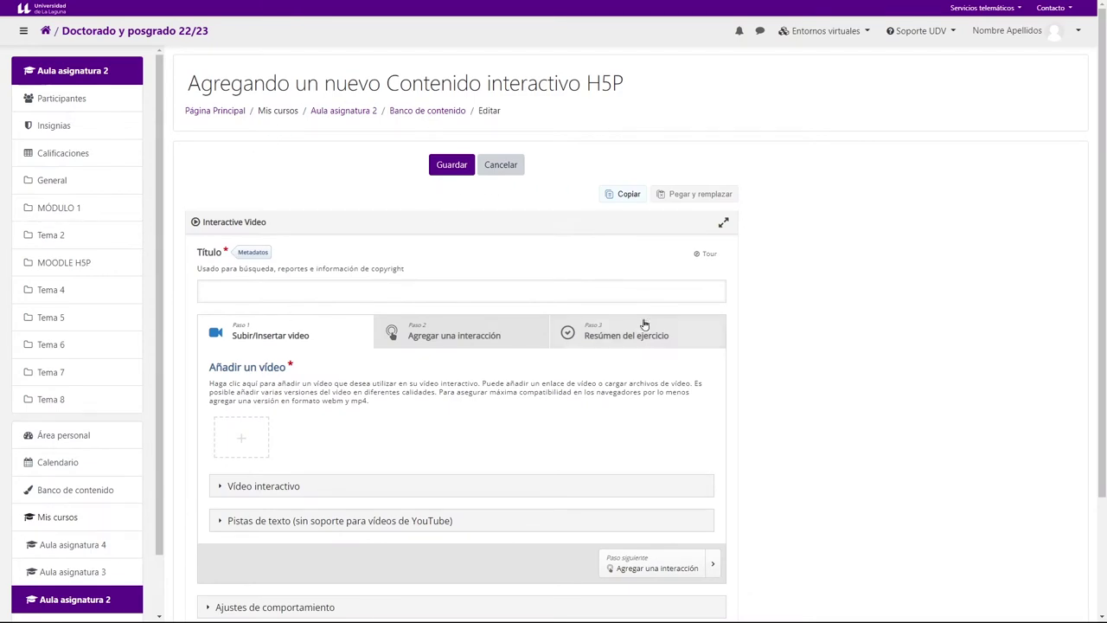
# Step: Open and dismiss the editor's guided tour, and title the content "Vídeo Interactivo Presentación Campus Virtual"
pyautogui.click(706, 255)
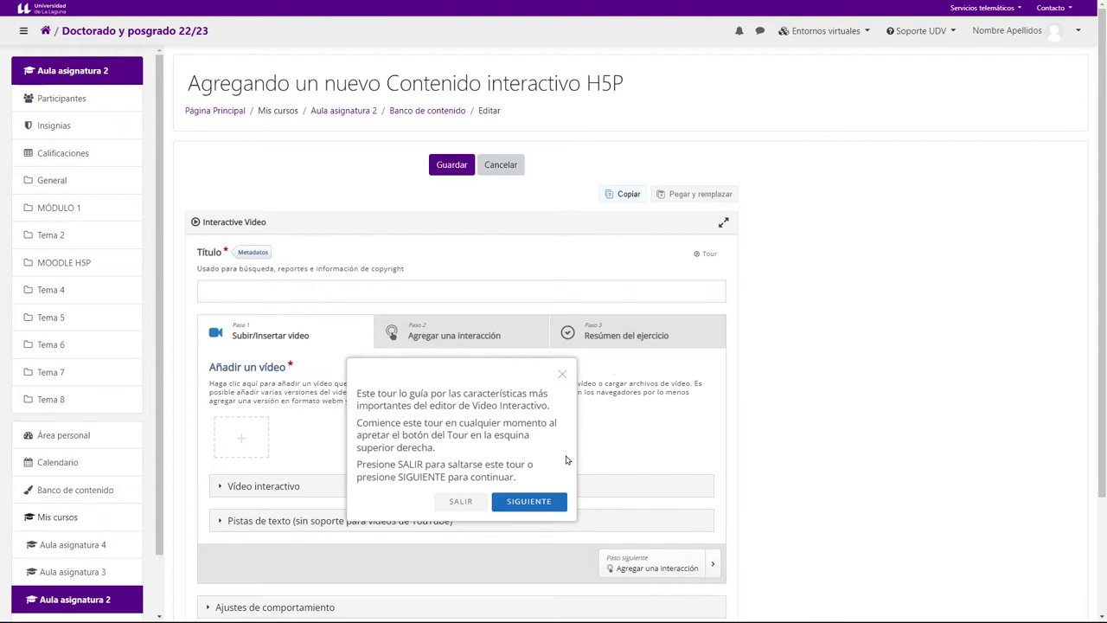
pyautogui.click(562, 377)
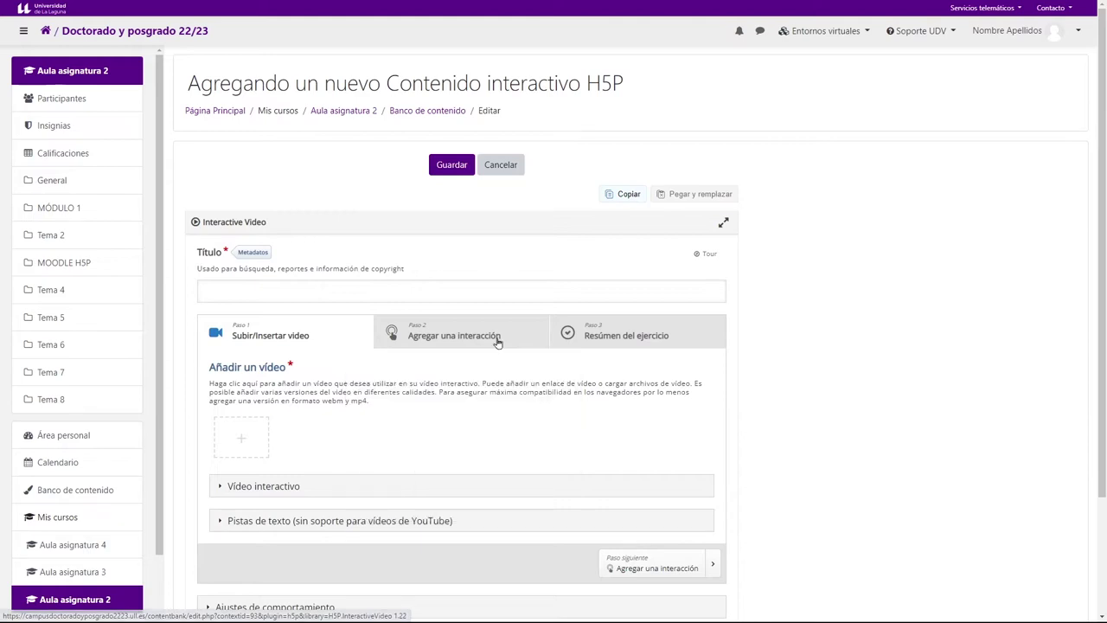
pyautogui.click(394, 291)
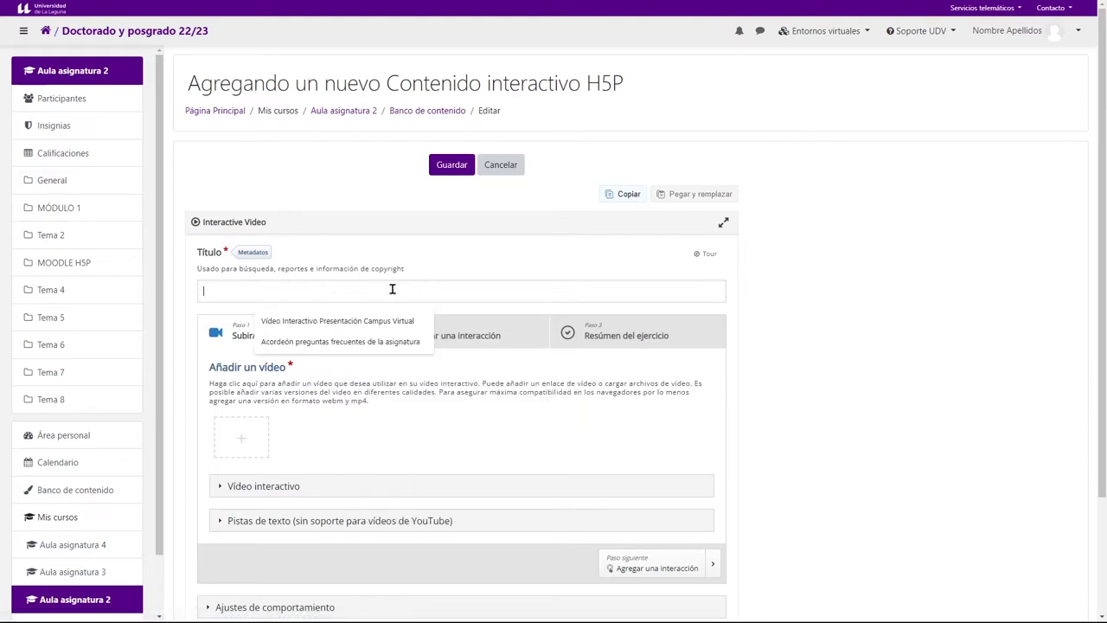
pyautogui.click(330, 323)
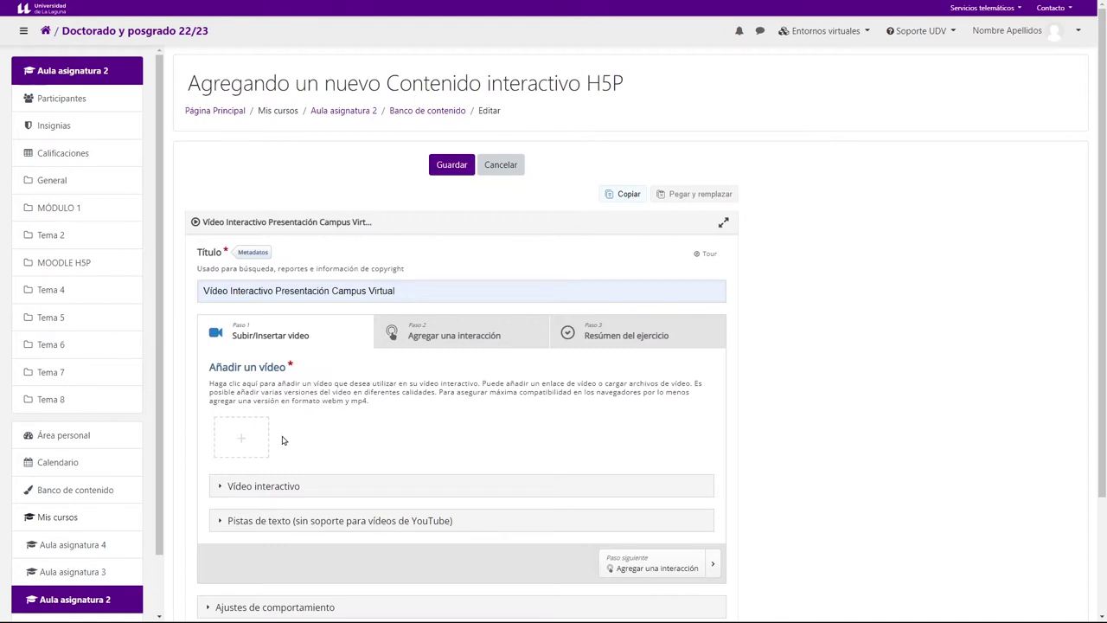
# Step: Insert the source video by pasting its YouTube link as an external video URL
pyautogui.click(244, 443)
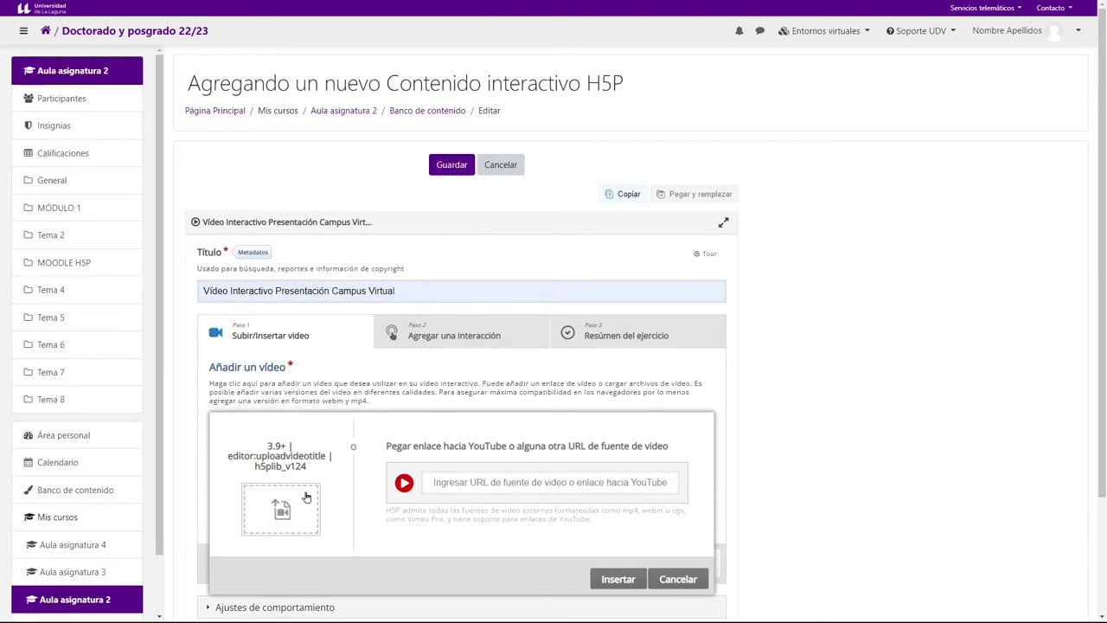
pyautogui.click(446, 481)
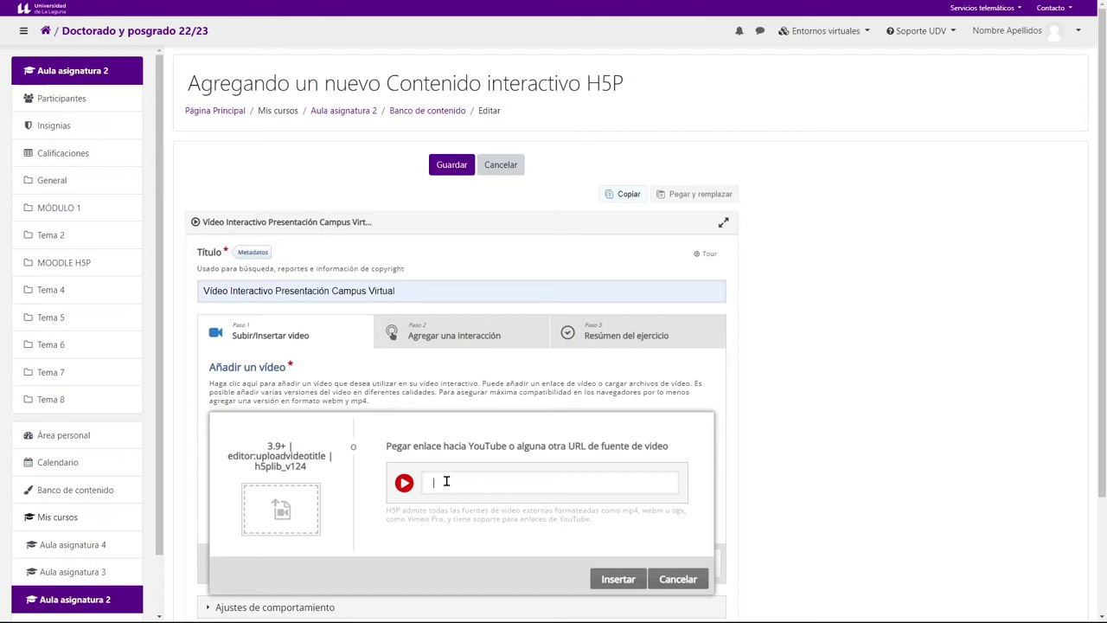
pyautogui.hotkey('ctrl', 'v')
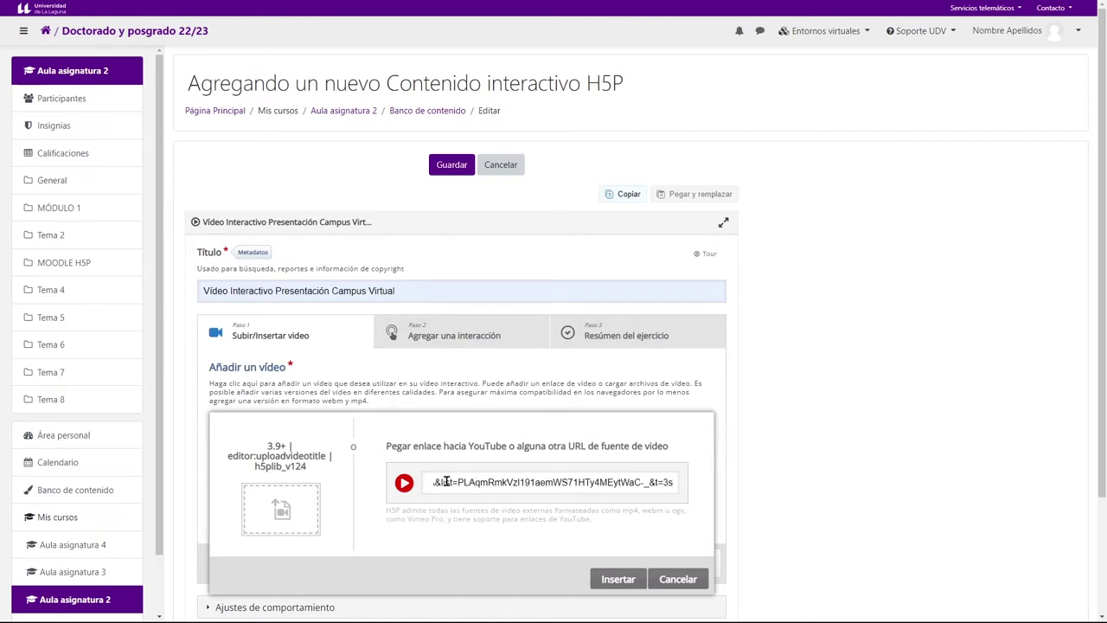
pyautogui.scroll(-3, 709, 450)
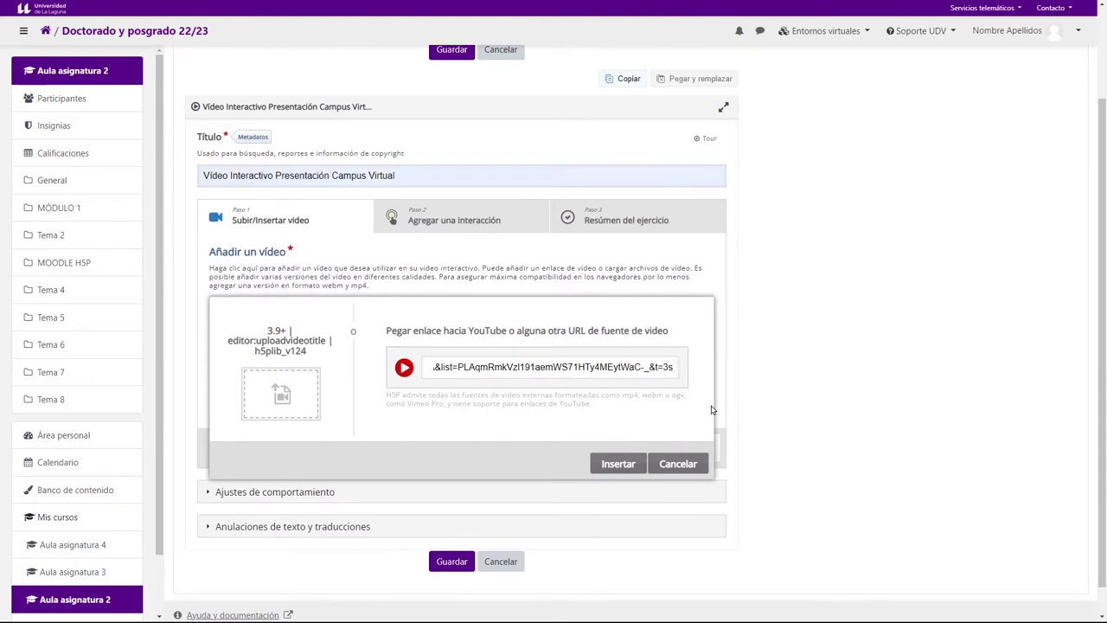
pyautogui.click(619, 468)
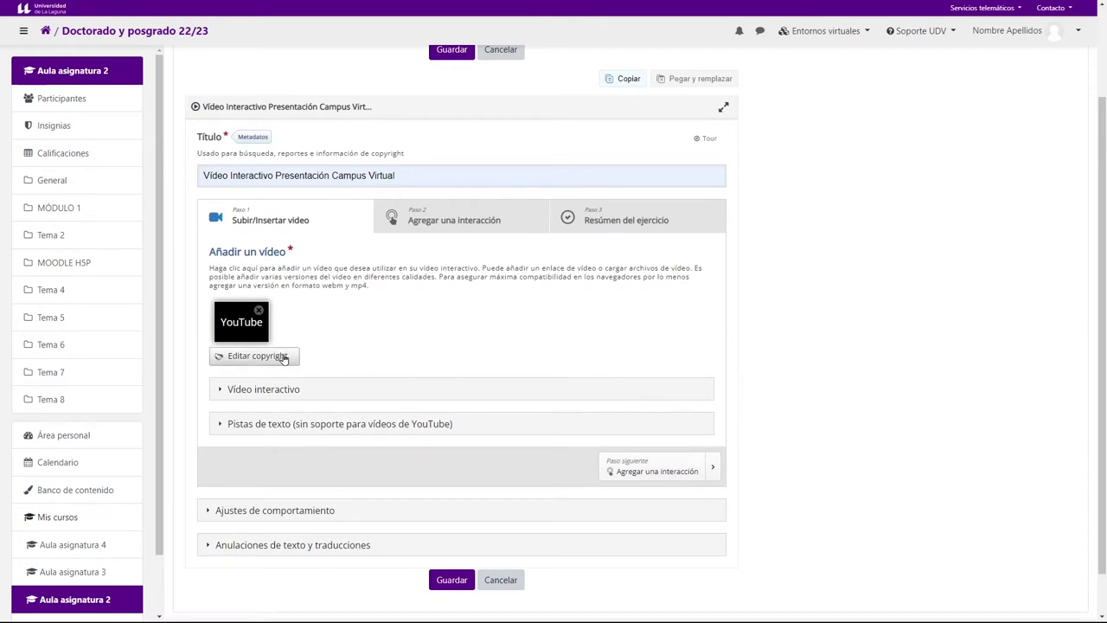
# Step: Review the copyright fields available for the inserted YouTube video, and close the form without entering anything
pyautogui.click(252, 357)
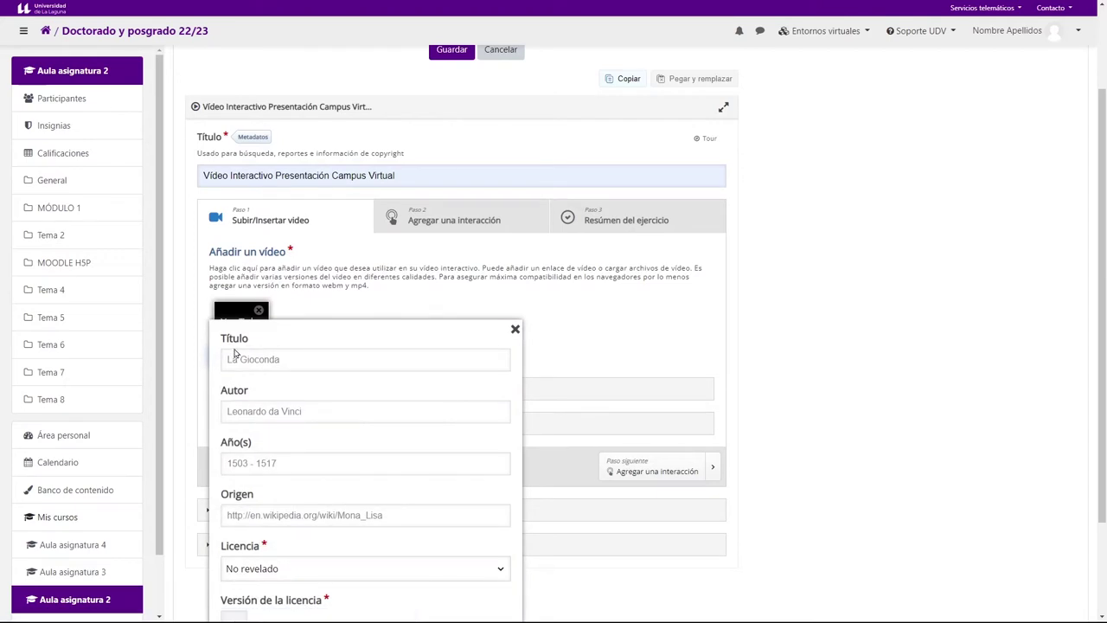
pyautogui.scroll(-2, 254, 454)
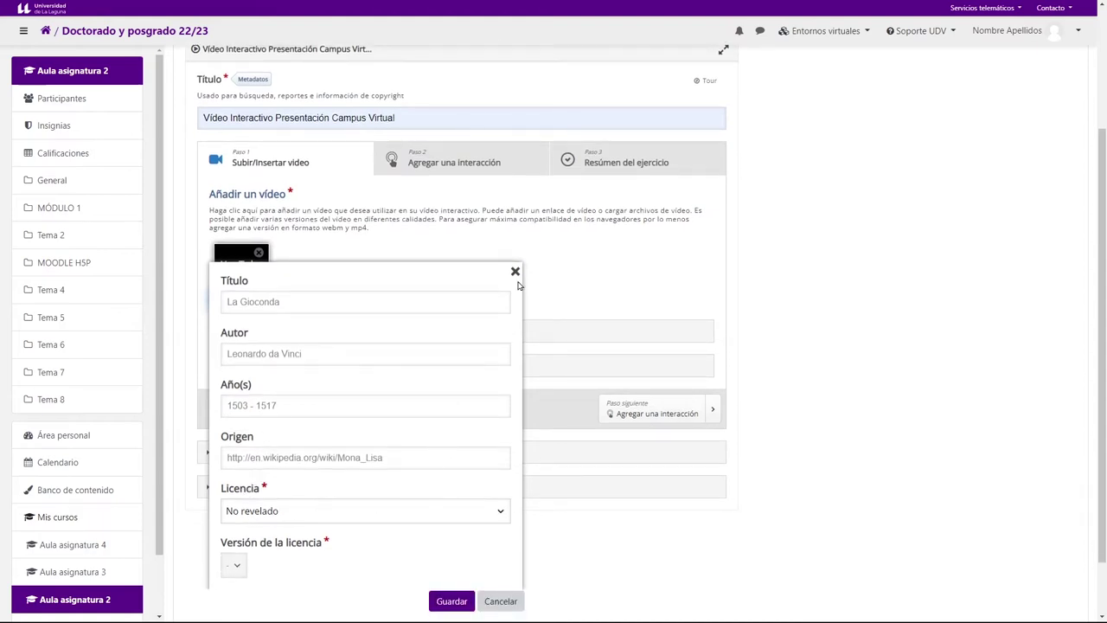
pyautogui.click(515, 272)
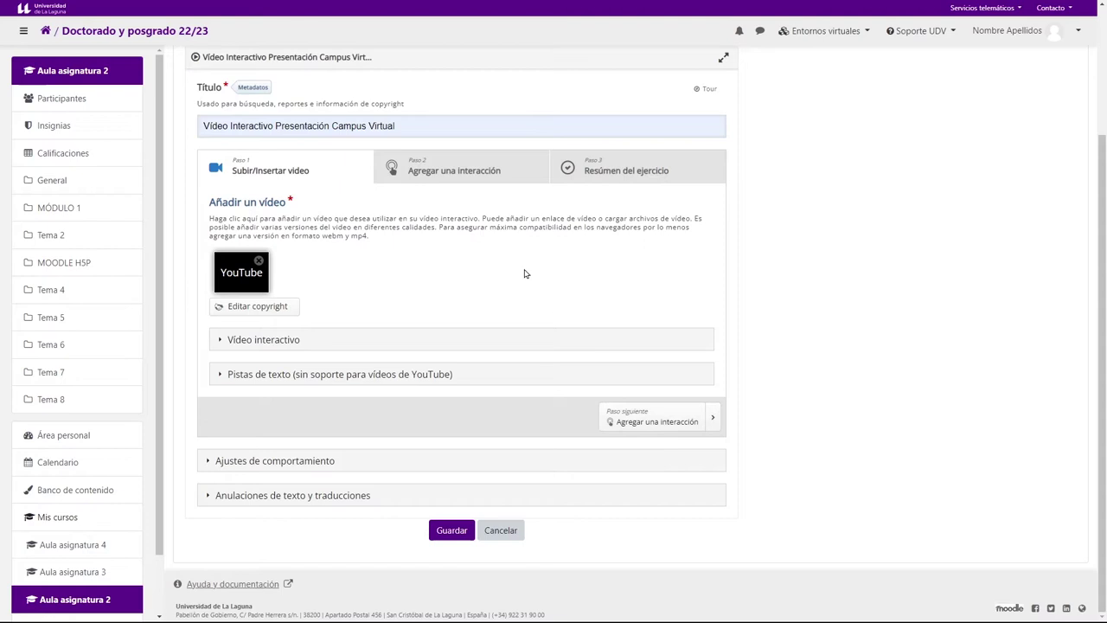
# Step: Go to the interaction-adding stage and pause the muted video at 0:02, dismissing the related-video suggestions
pyautogui.click(422, 178)
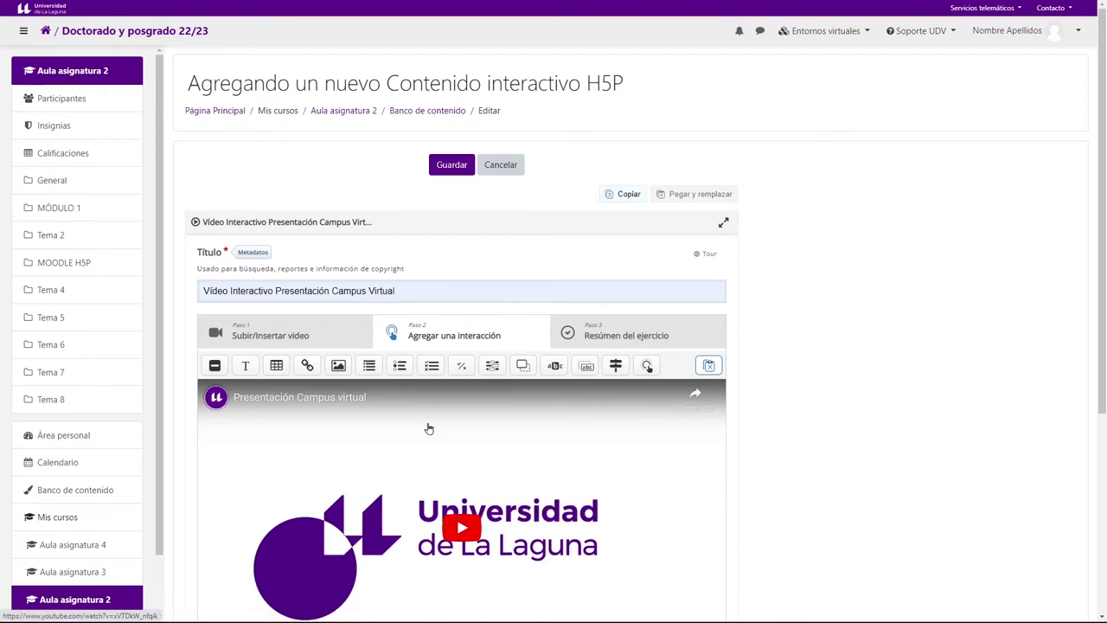
pyautogui.scroll(-1, 488, 445)
pyautogui.scroll(-1, 508, 436)
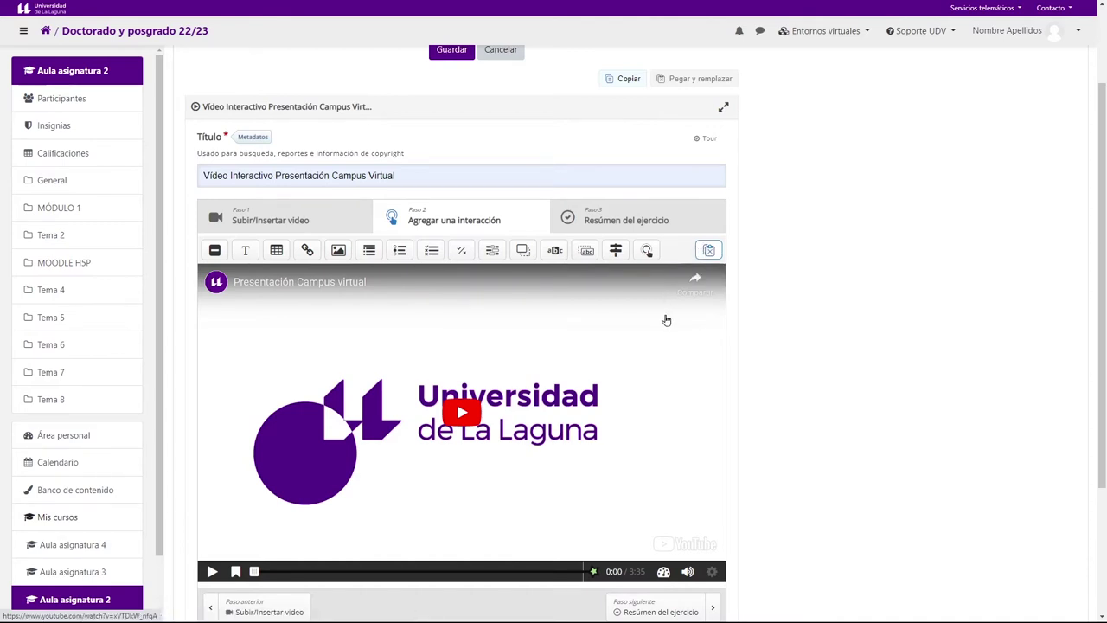
pyautogui.scroll(-3, 657, 354)
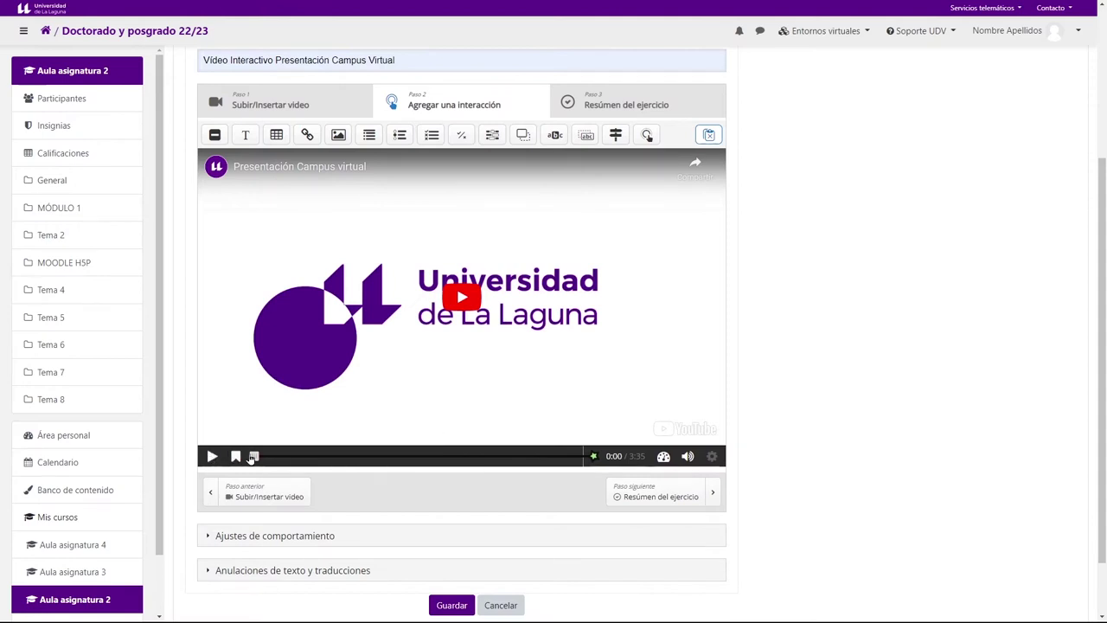
pyautogui.click(688, 457)
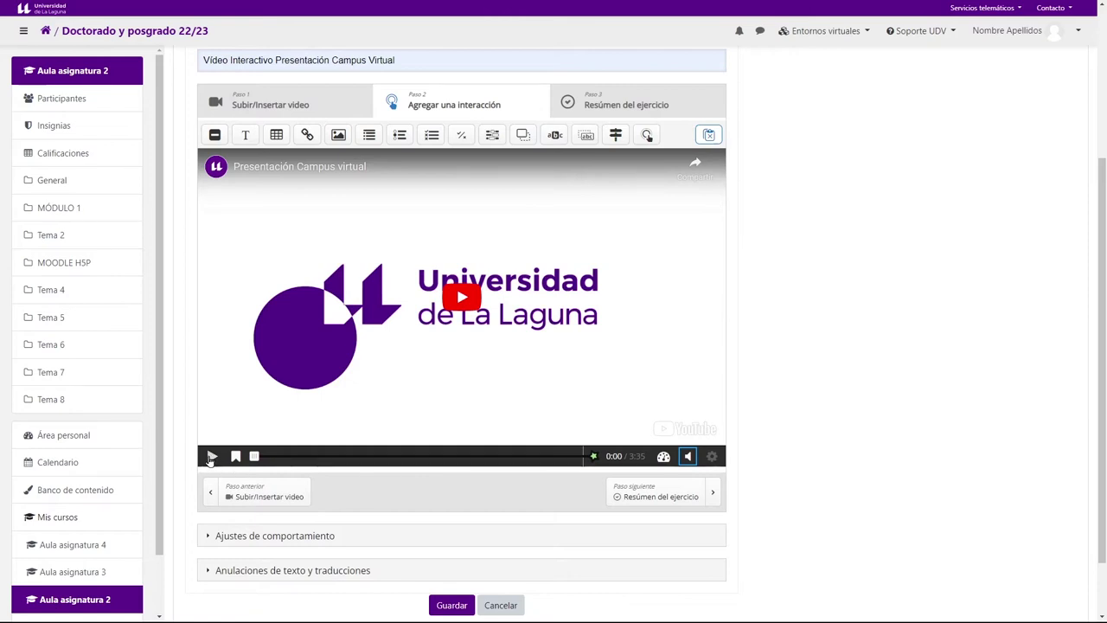
pyautogui.click(212, 458)
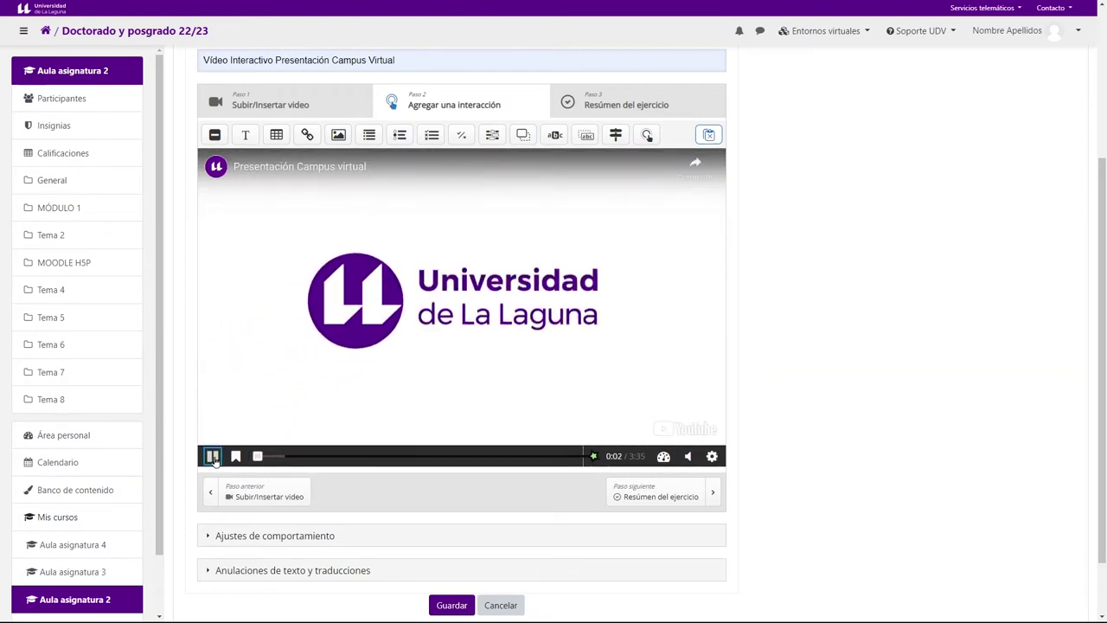
pyautogui.click(212, 459)
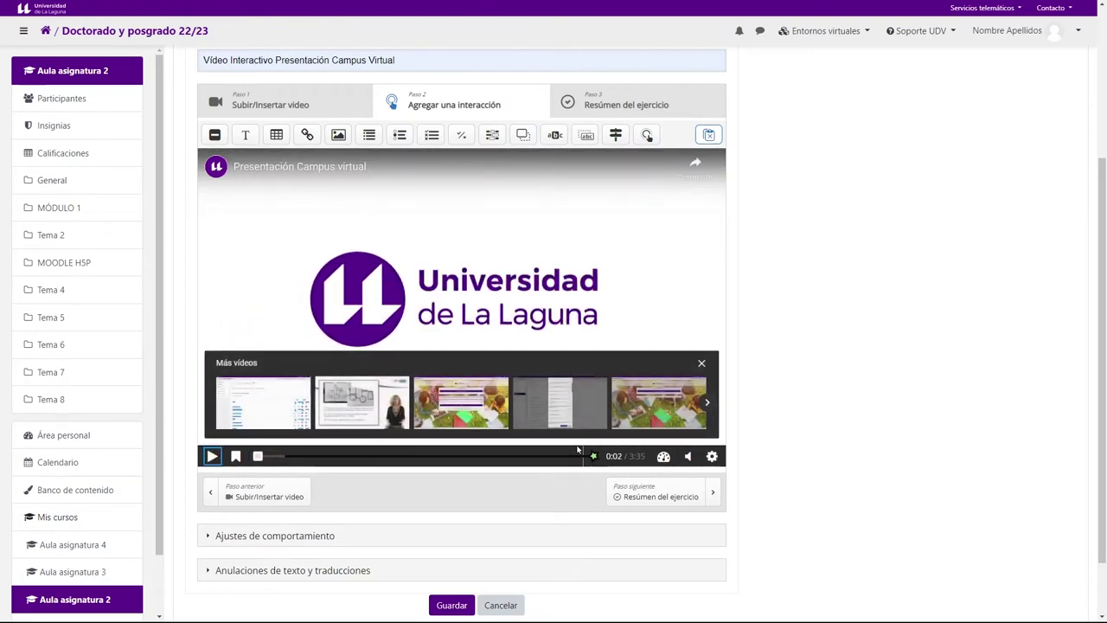
pyautogui.click(702, 364)
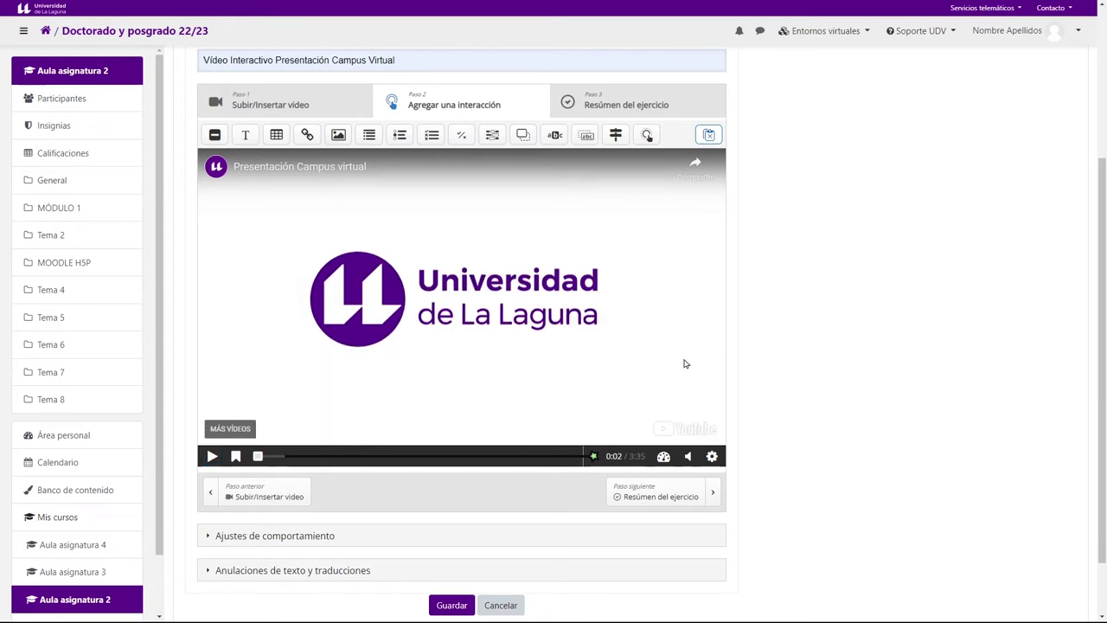
# Step: Add a text interaction shown as a button, labelled "Objetivo", reading "Conocer la organización del Campus Virtual, acceso y los diferentes entornos"
pyautogui.click(244, 137)
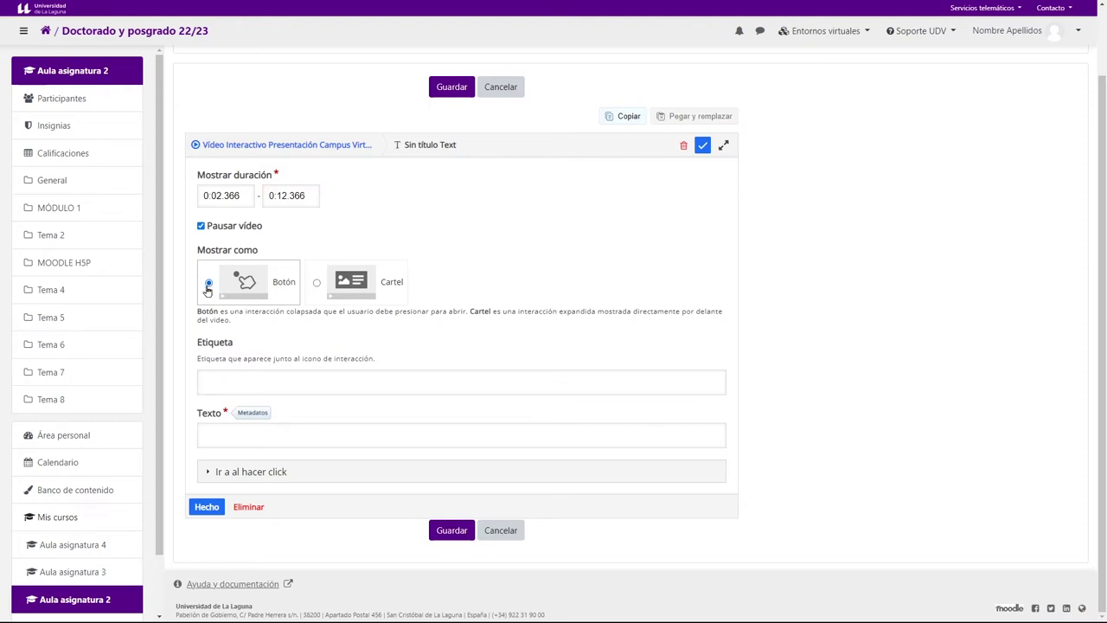
pyautogui.click(219, 381)
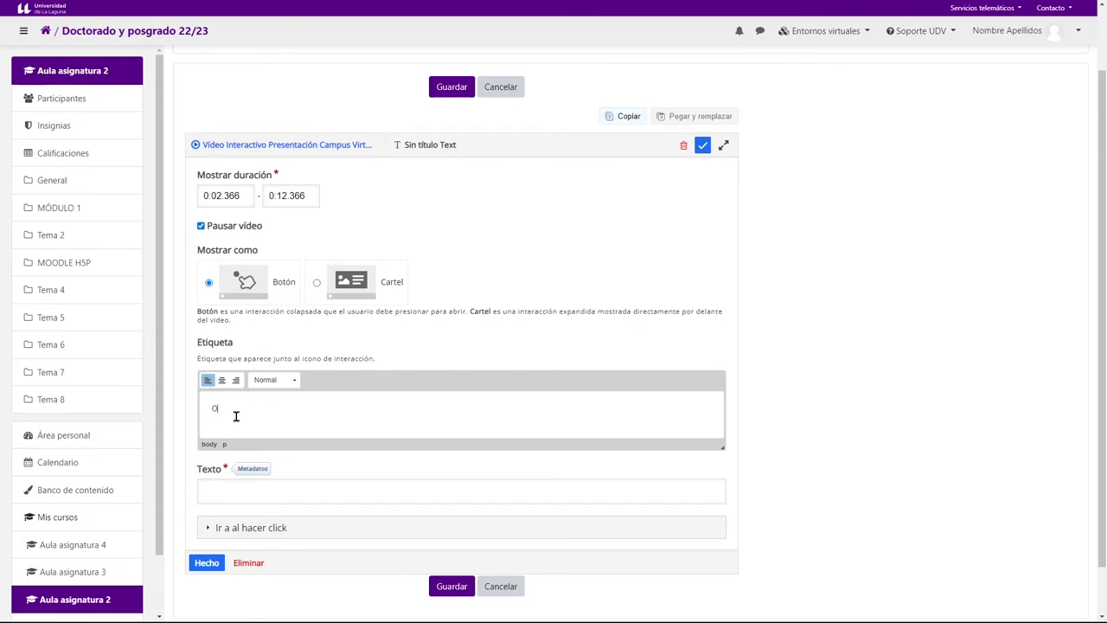
pyautogui.write('Obje')
pyautogui.click(228, 495)
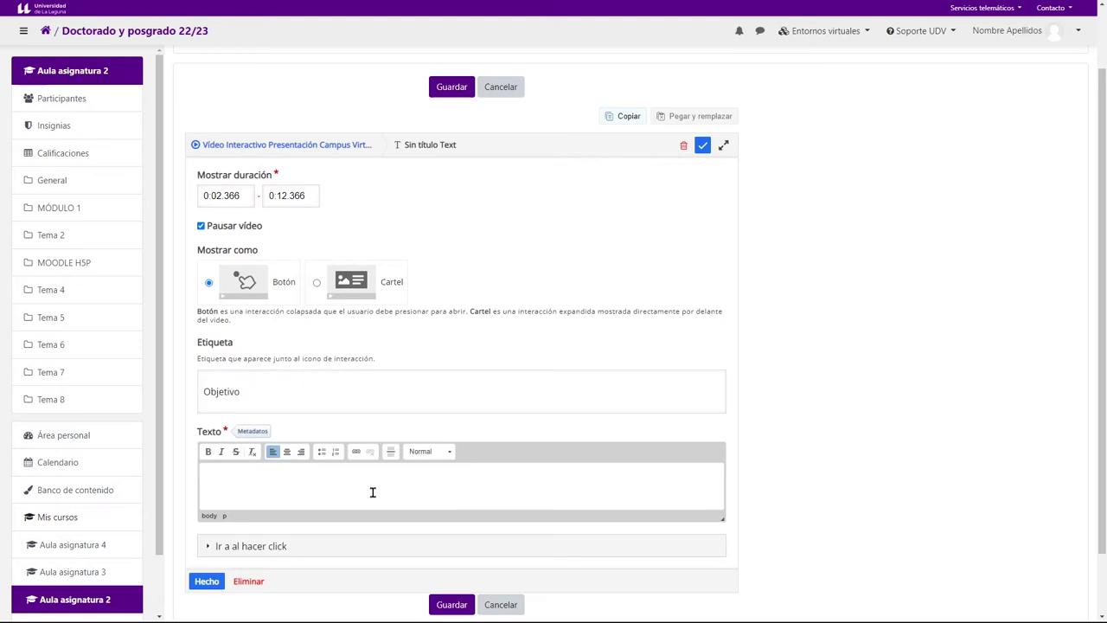
pyautogui.scroll(-2, 363, 477)
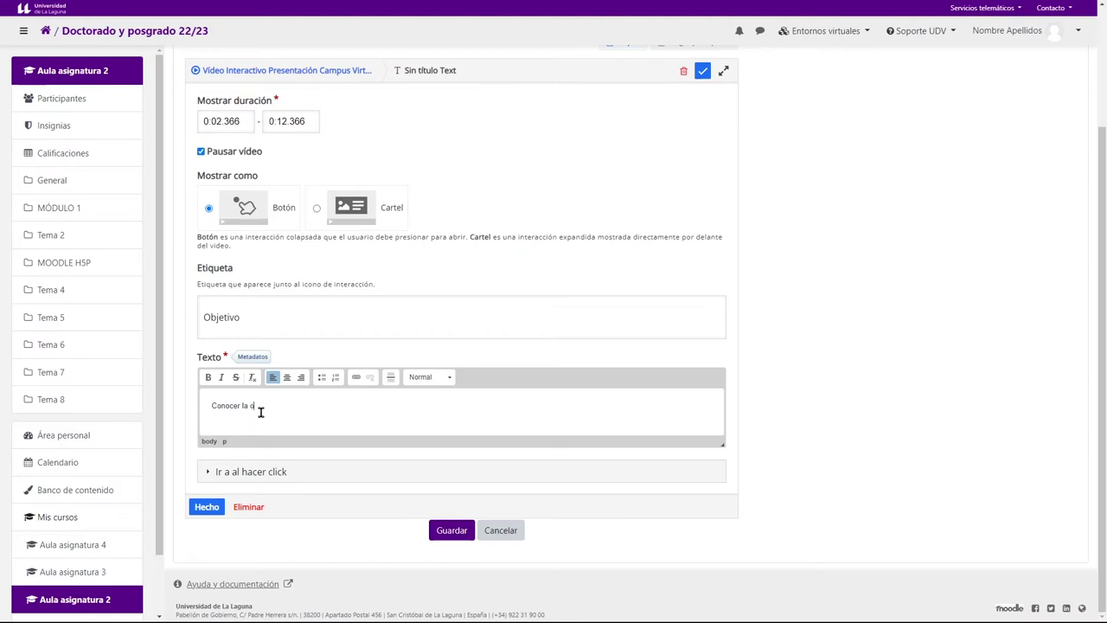
pyautogui.write('la organización del Campus Virtual., acceso y los diferentes entornos')
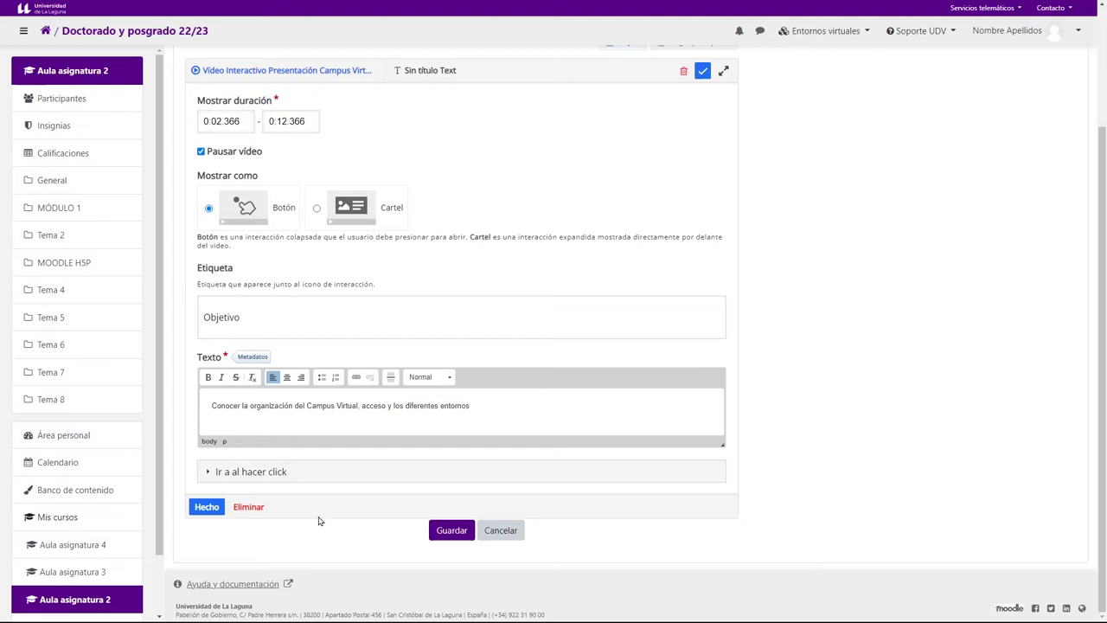
pyautogui.click(206, 508)
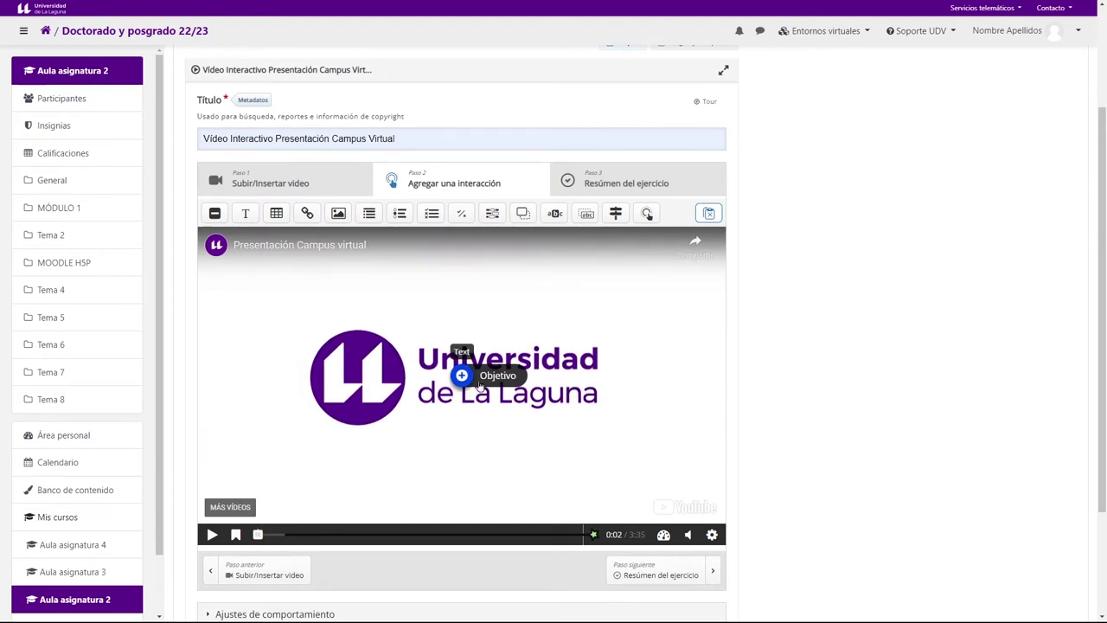
# Step: Move the "Objetivo" interaction to the left edge of the video, at about position 0, 130, and deselect it
pyautogui.moveTo(480, 387); pyautogui.dragTo(227, 325)
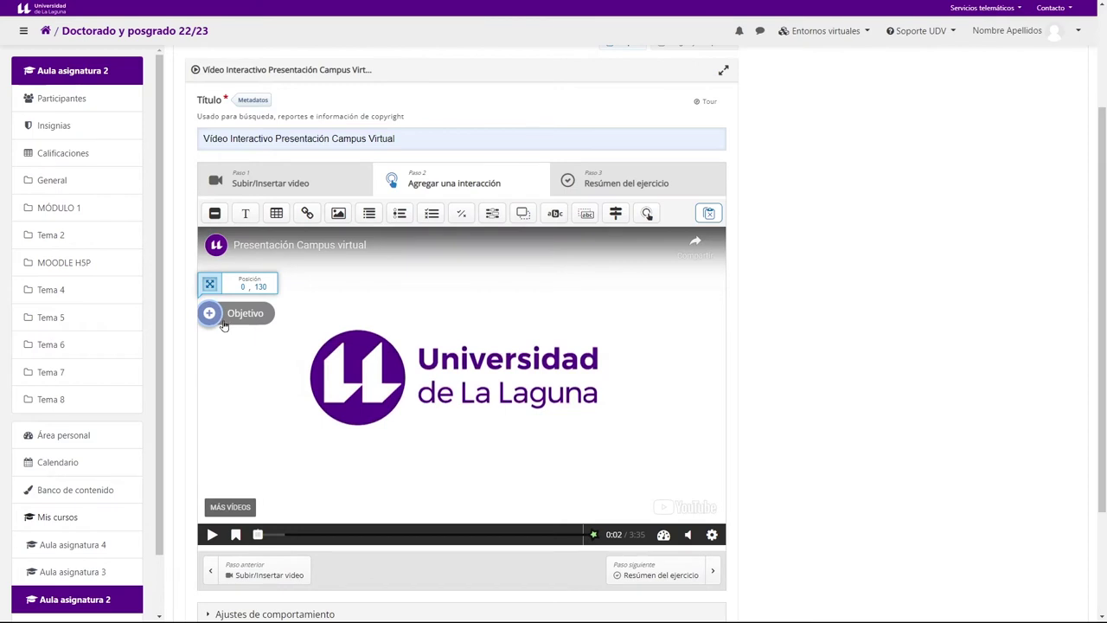
pyautogui.moveTo(223, 325); pyautogui.dragTo(222, 324)
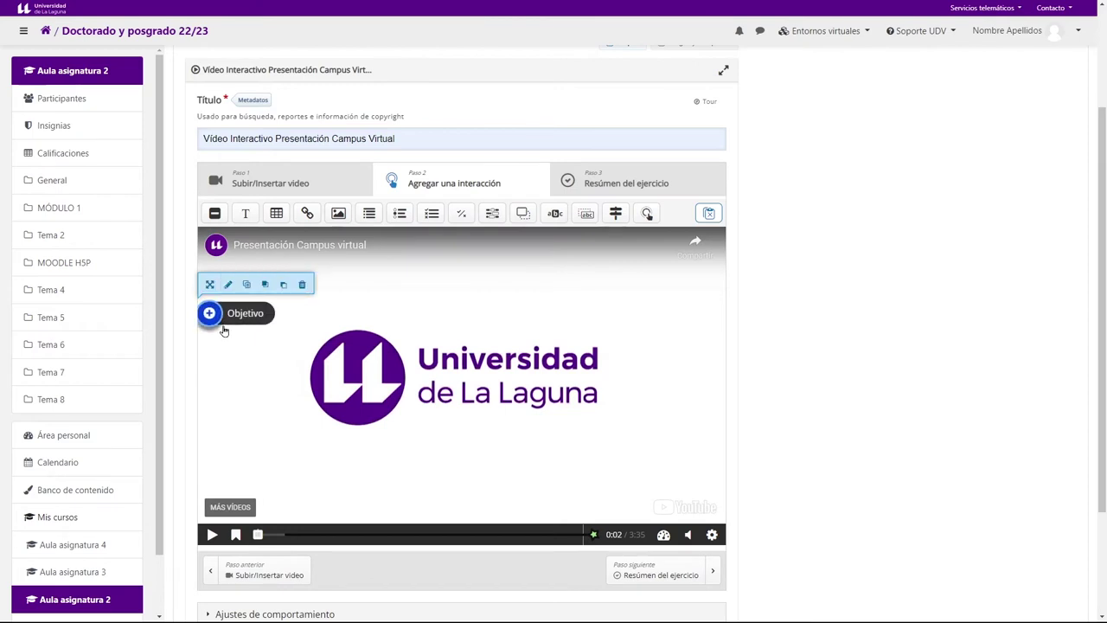
pyautogui.click(247, 344)
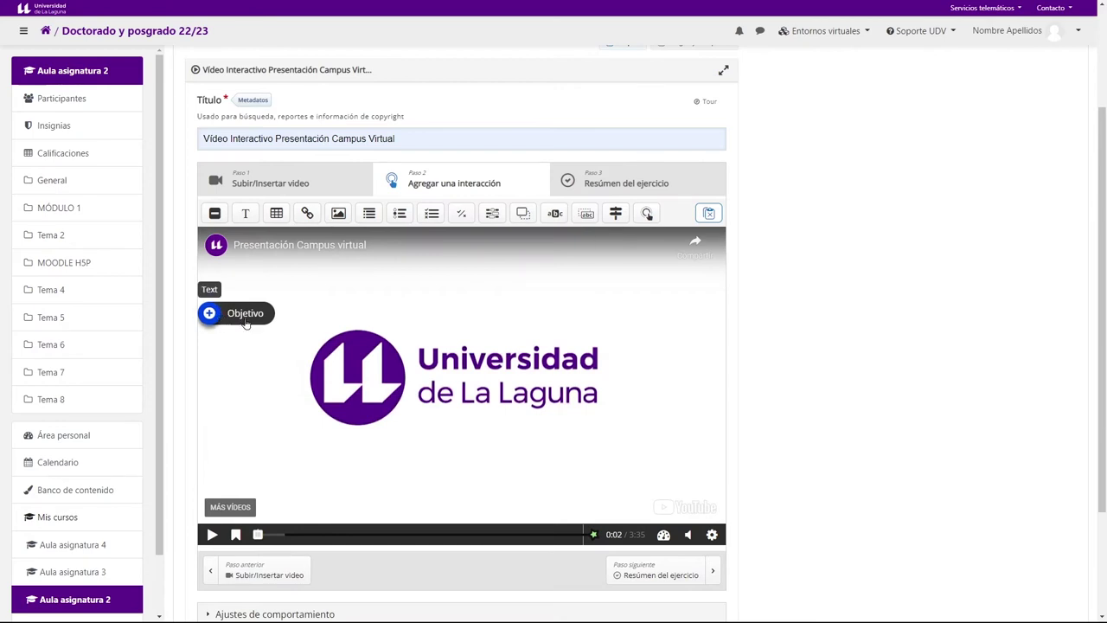
pyautogui.click(247, 322)
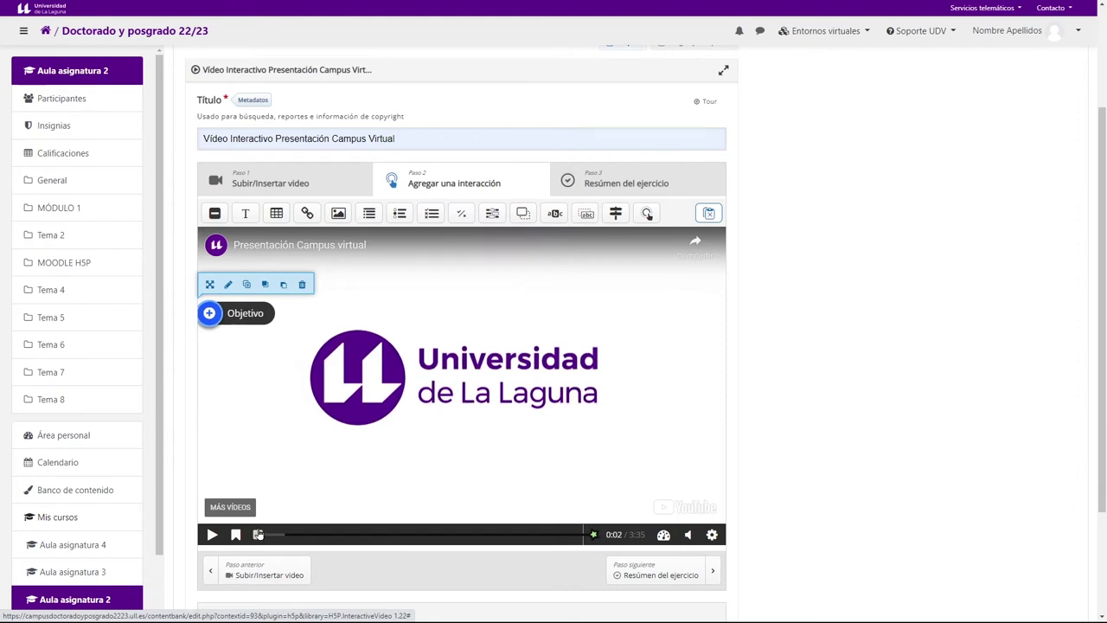
pyautogui.click(250, 437)
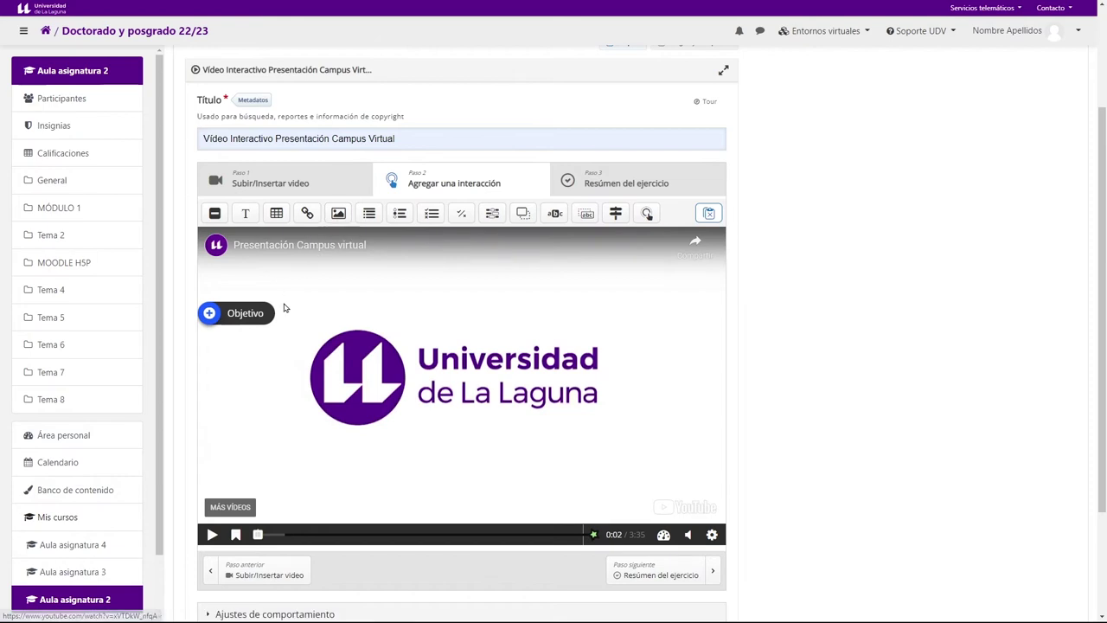
# Step: Advance the video to the Campus Virtual faculty selection page and pause it at 0:20
pyautogui.click(212, 536)
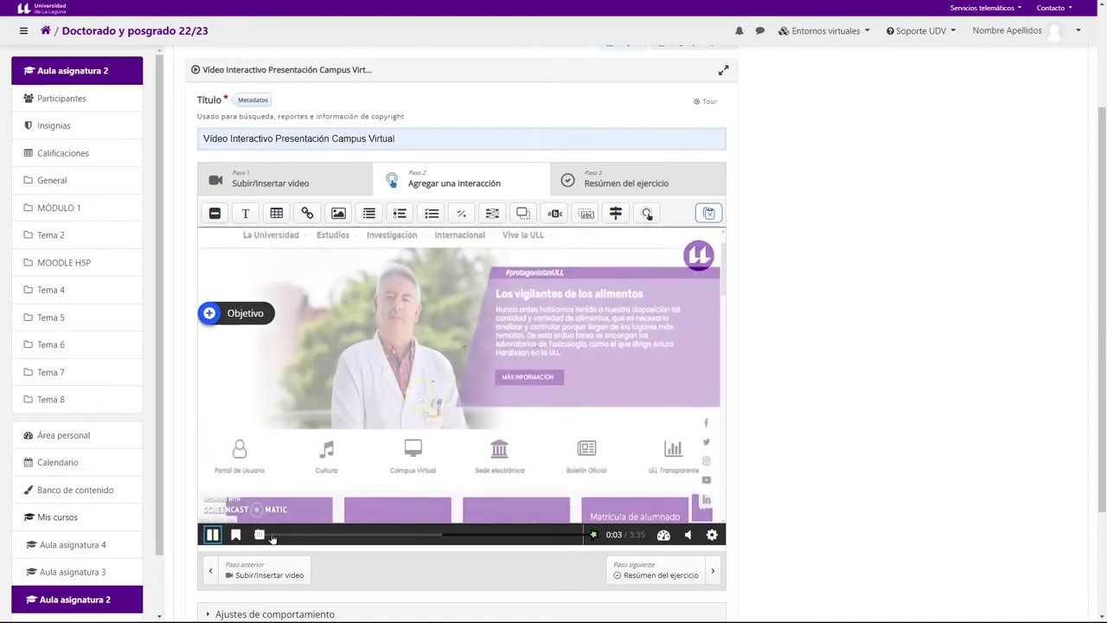
pyautogui.moveTo(261, 535); pyautogui.dragTo(282, 535)
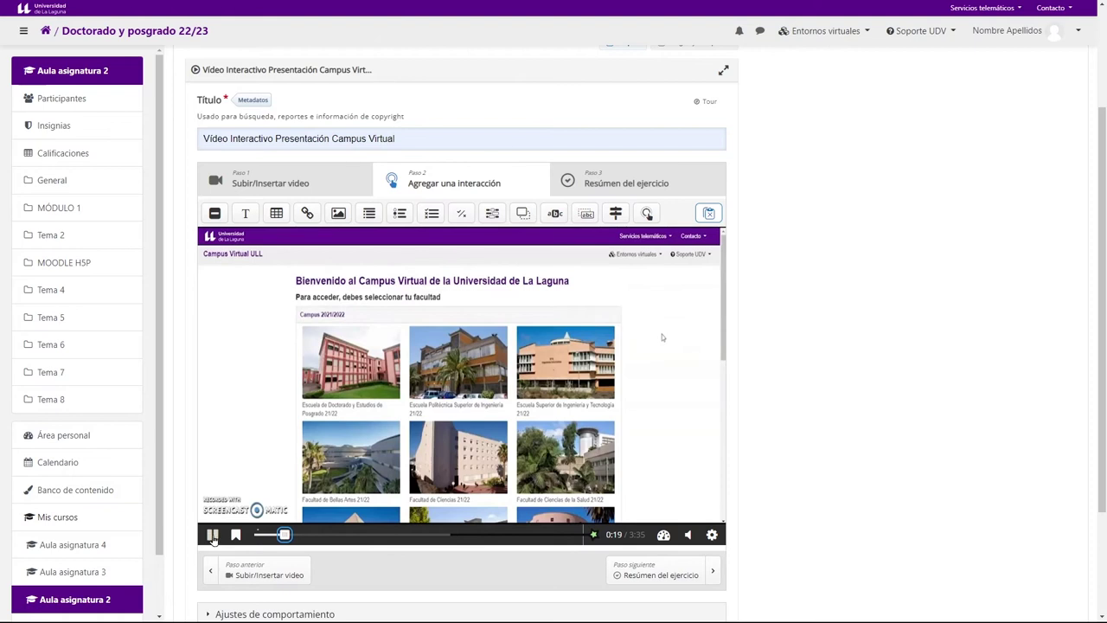
pyautogui.click(211, 535)
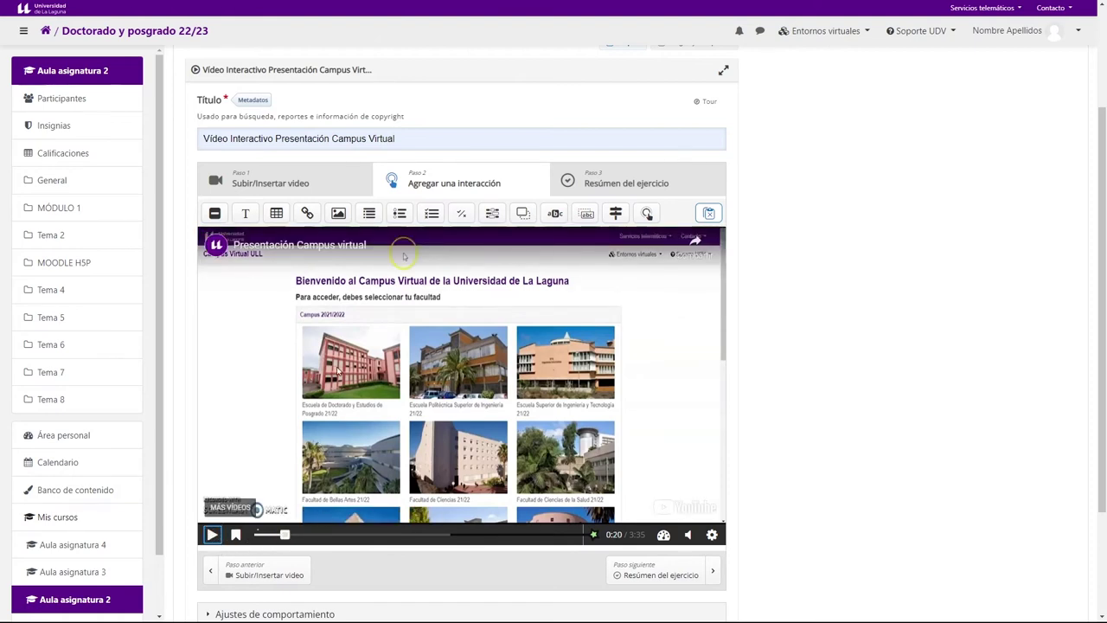
# Step: Add an image interaction at 0:20 that pauses the video, shown as a button labelled "Imagen Campus virtual"
pyautogui.click(338, 214)
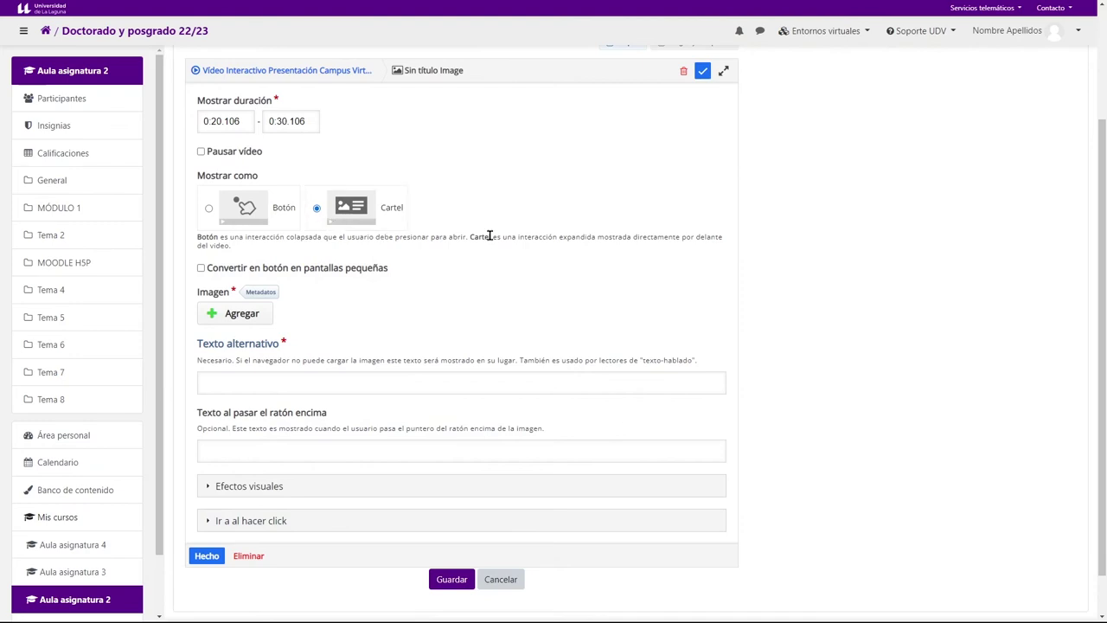
pyautogui.scroll(1, 515, 212)
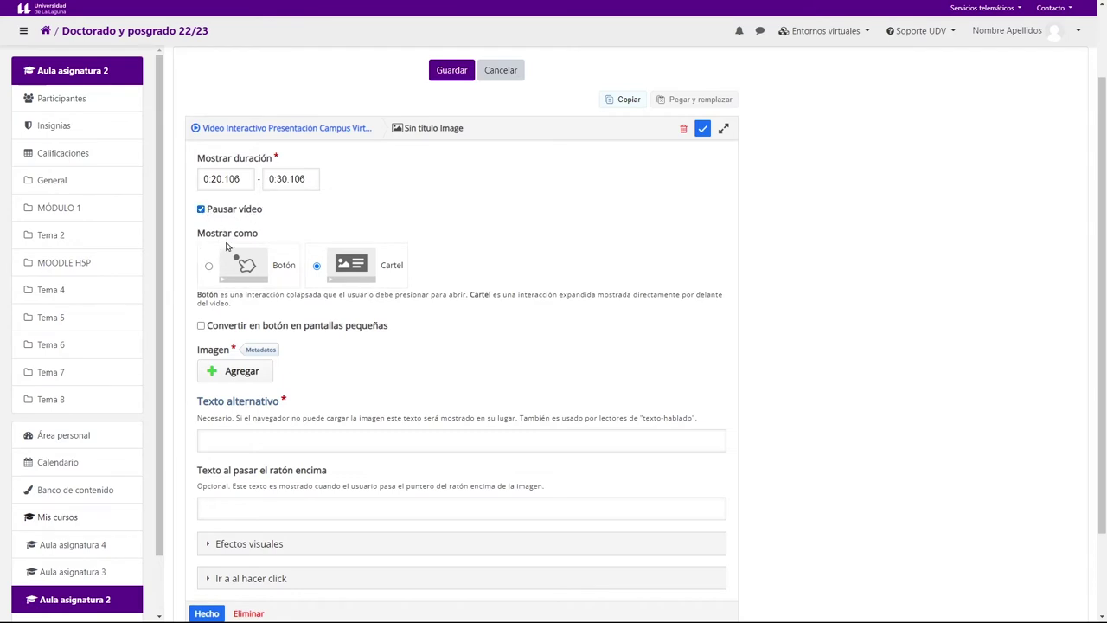
pyautogui.click(211, 269)
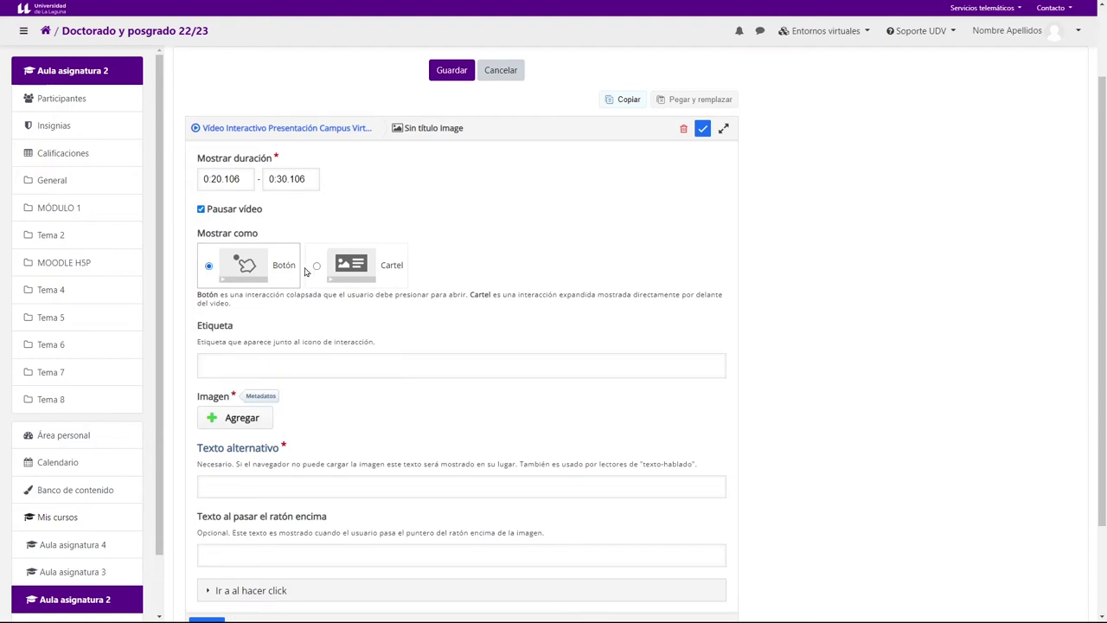
pyautogui.click(232, 366)
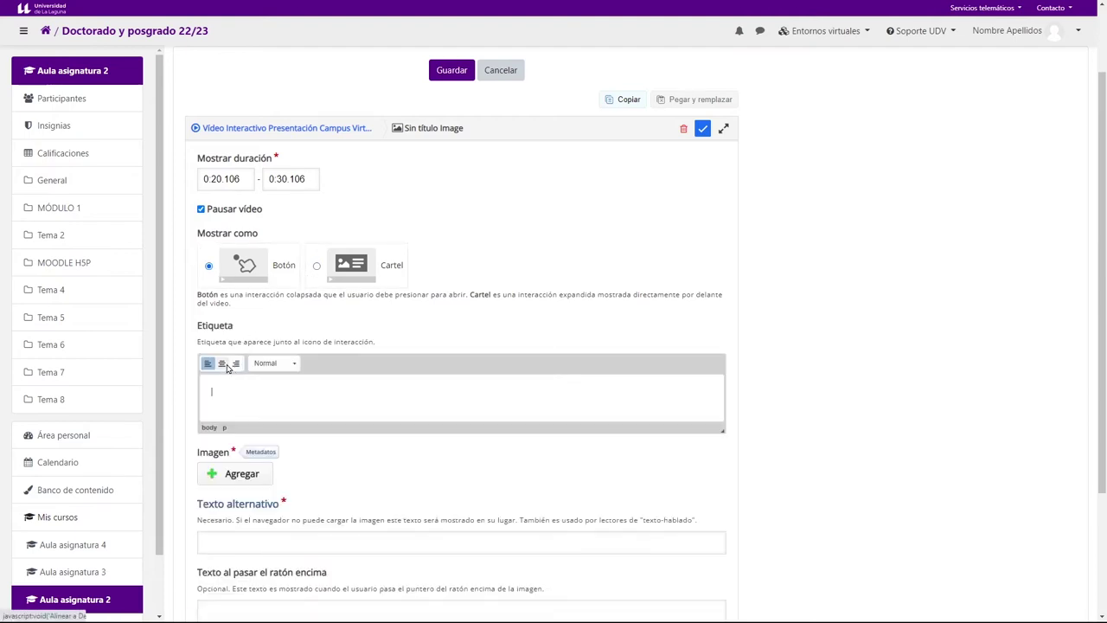
pyautogui.click(219, 394)
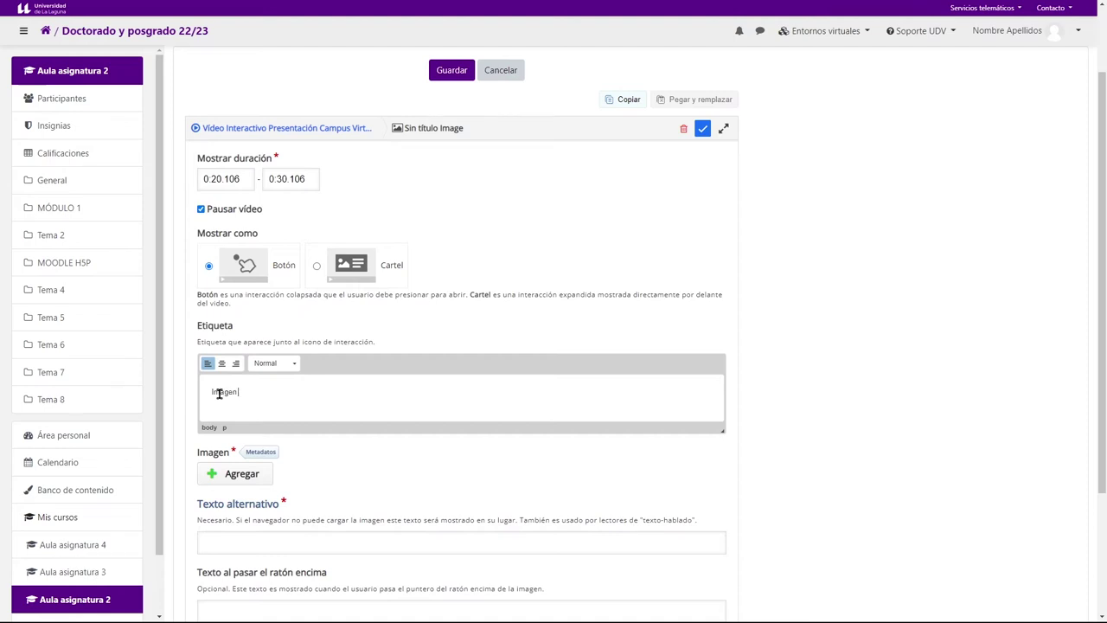
pyautogui.write('Imagen Campus virtual')
# Step: Insert the Facultad de Ciencias image from the Archivos Videotutoriales folder and set its alternative text to "Facultad de Ciencias"
pyautogui.click(247, 476)
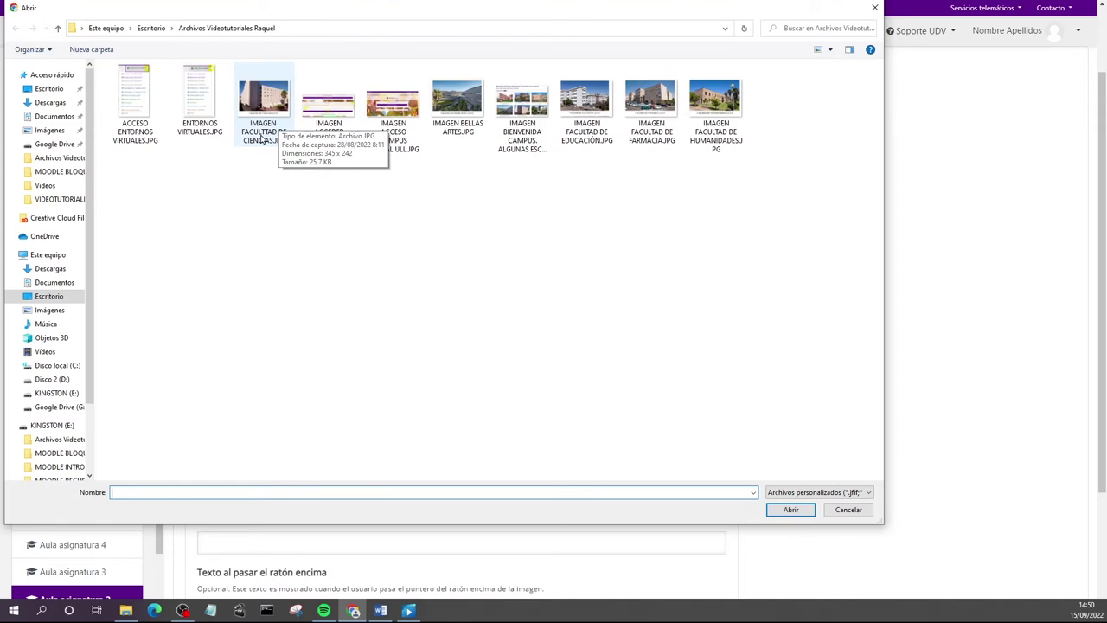
pyautogui.doubleClick(262, 104)
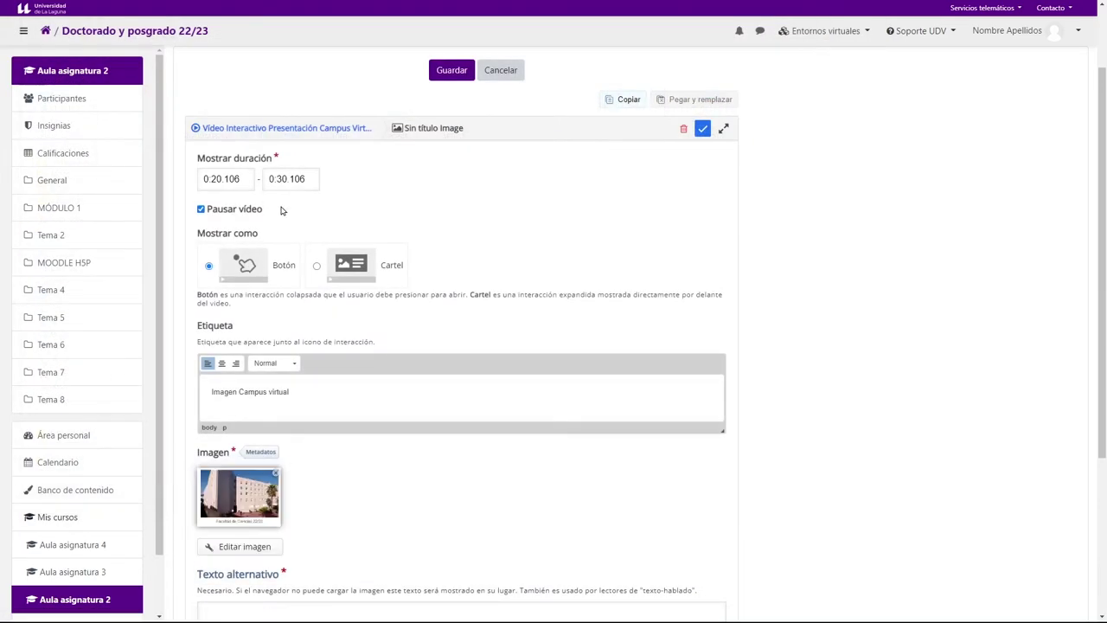
pyautogui.scroll(-2, 405, 399)
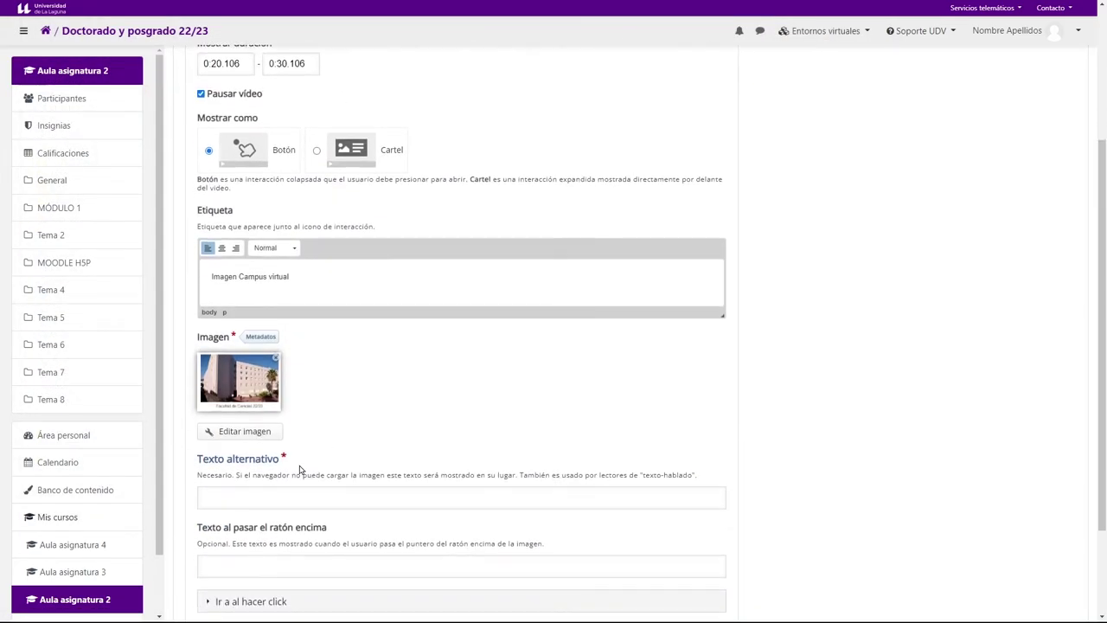
pyautogui.click(250, 497)
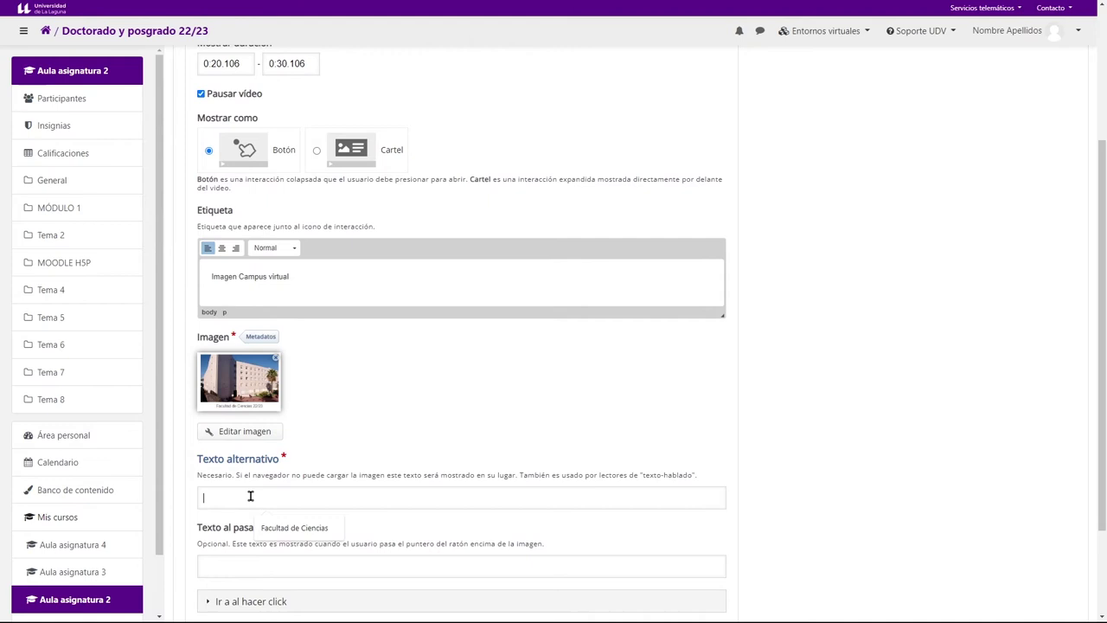
pyautogui.click(285, 530)
pyautogui.scroll(-3, 294, 493)
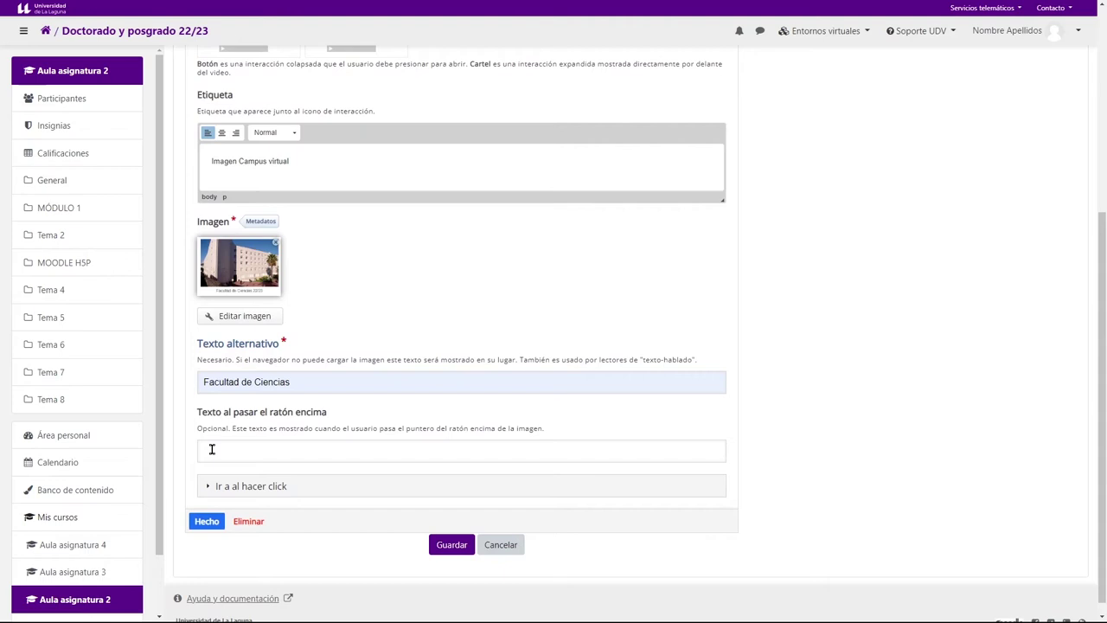
# Step: Set the image's hover text to "Facultad de Ciencias" and finish the image interaction
pyautogui.click(211, 449)
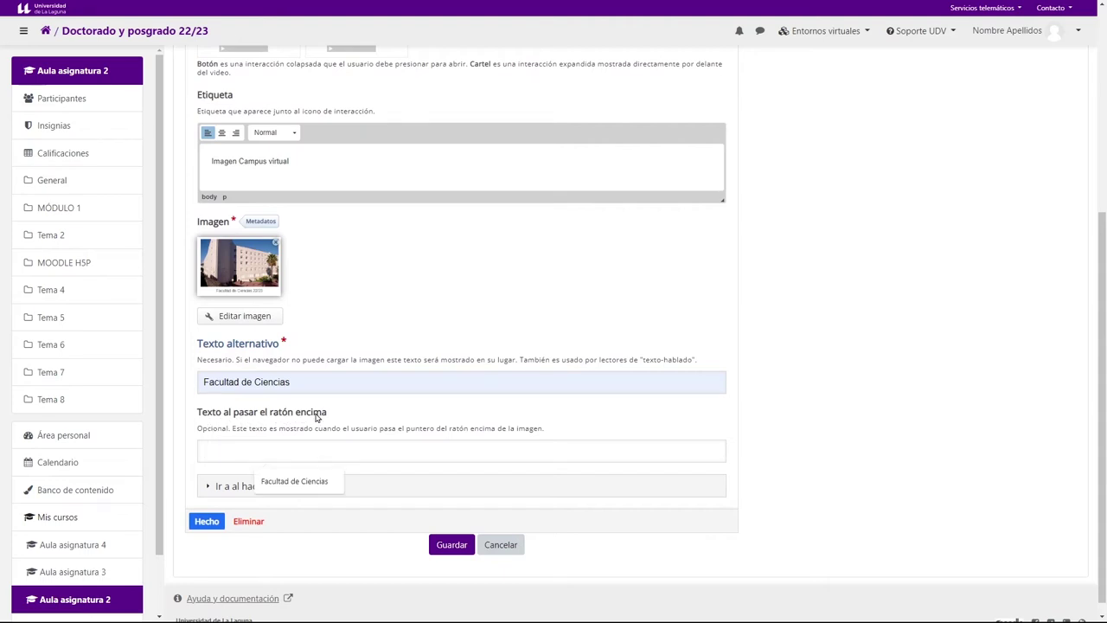
pyautogui.click(297, 489)
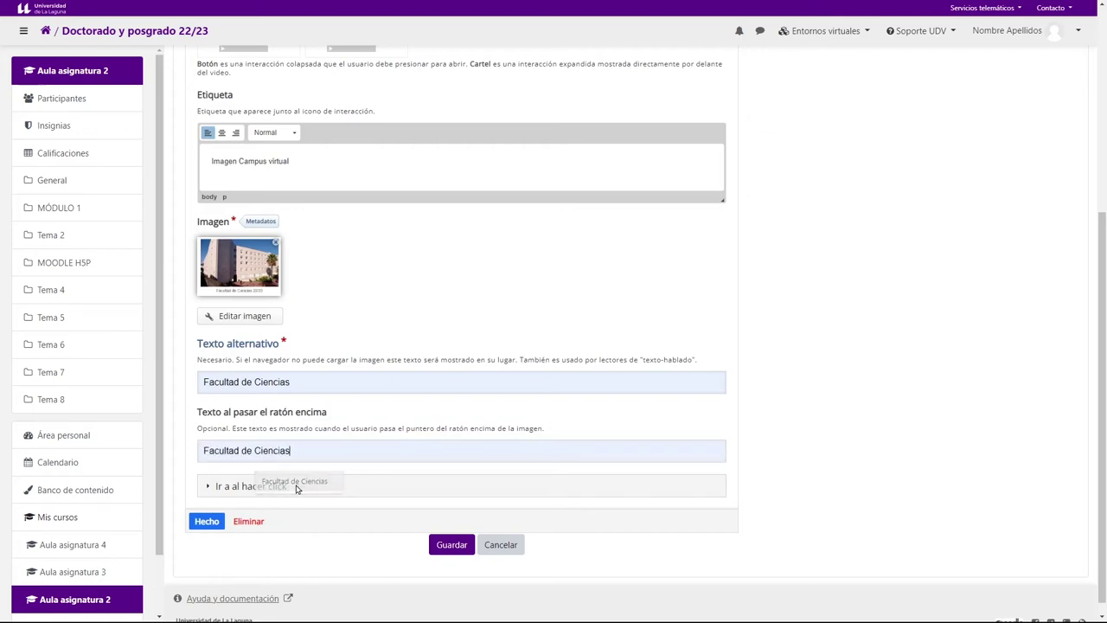
pyautogui.scroll(-1, 312, 450)
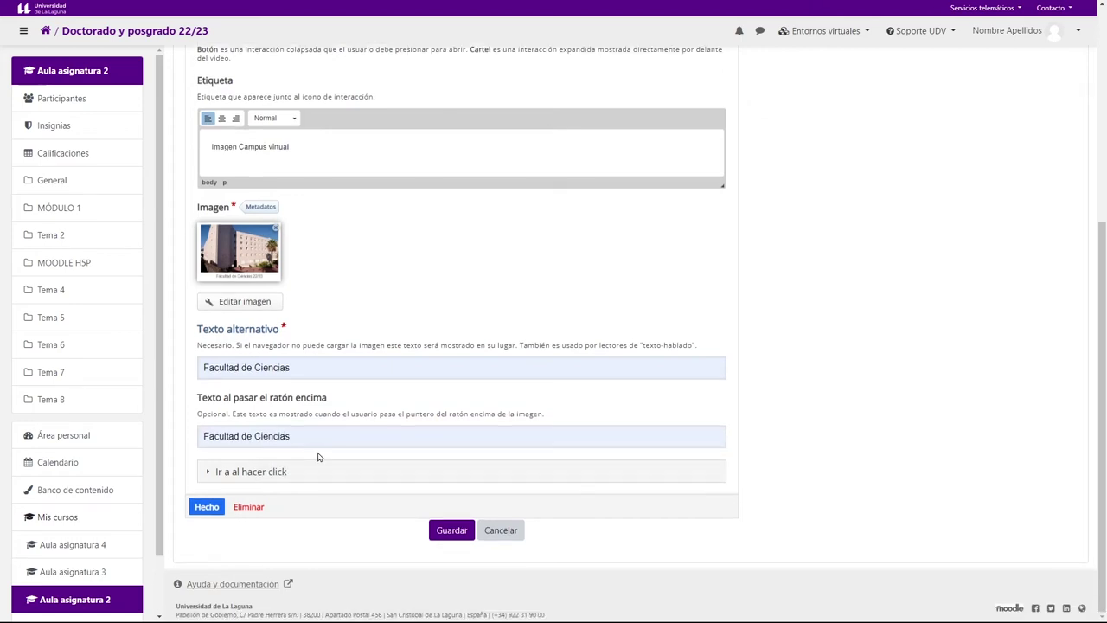
pyautogui.click(206, 511)
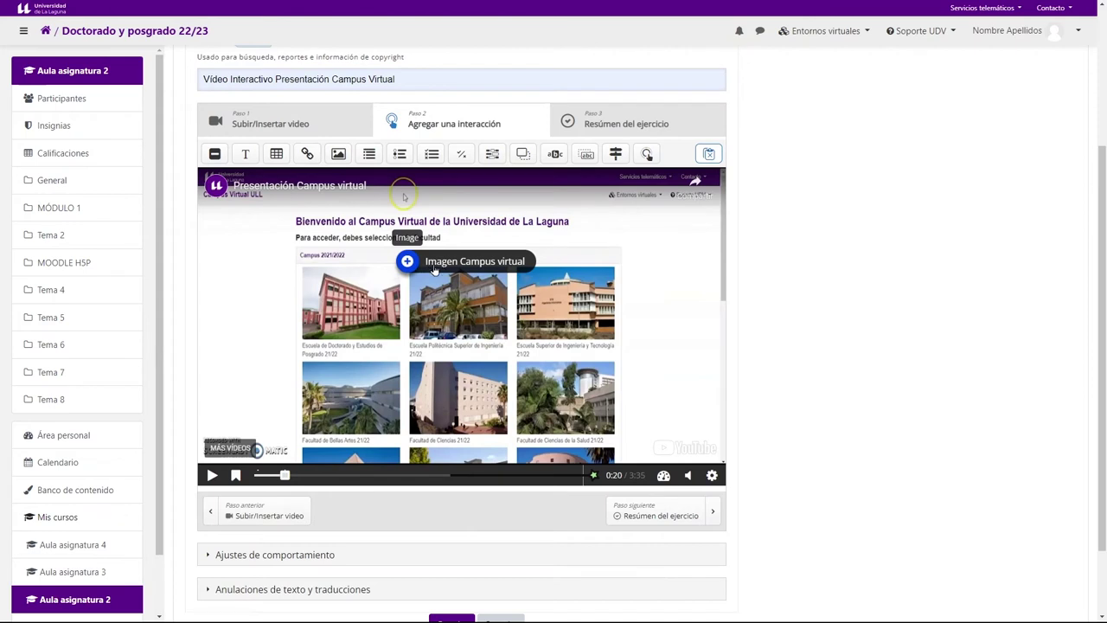
# Step: Move the "Imagen Campus virtual" interaction to the video's upper right area, beside the welcome heading, and save the interactive video
pyautogui.moveTo(430, 270); pyautogui.dragTo(608, 248)
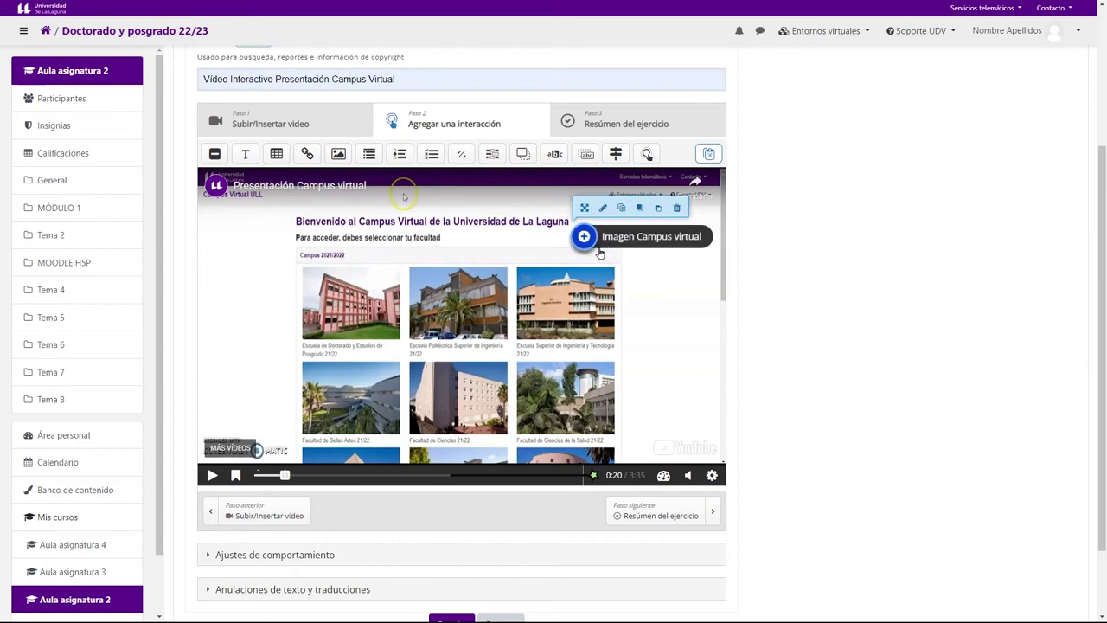
pyautogui.click(655, 296)
pyautogui.scroll(2, 683, 301)
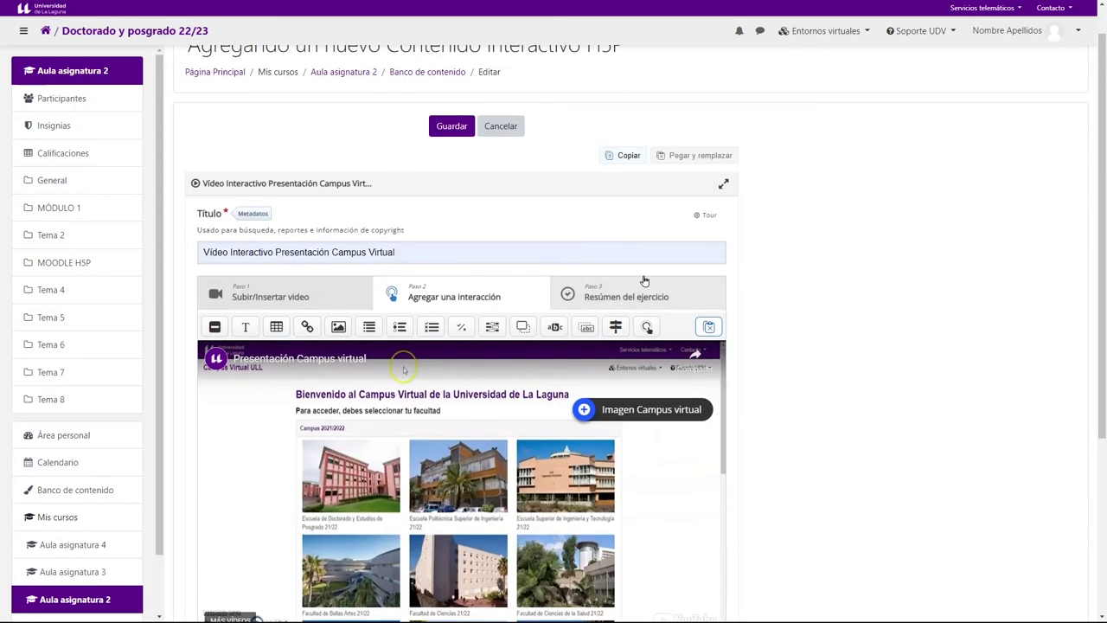
pyautogui.click(448, 131)
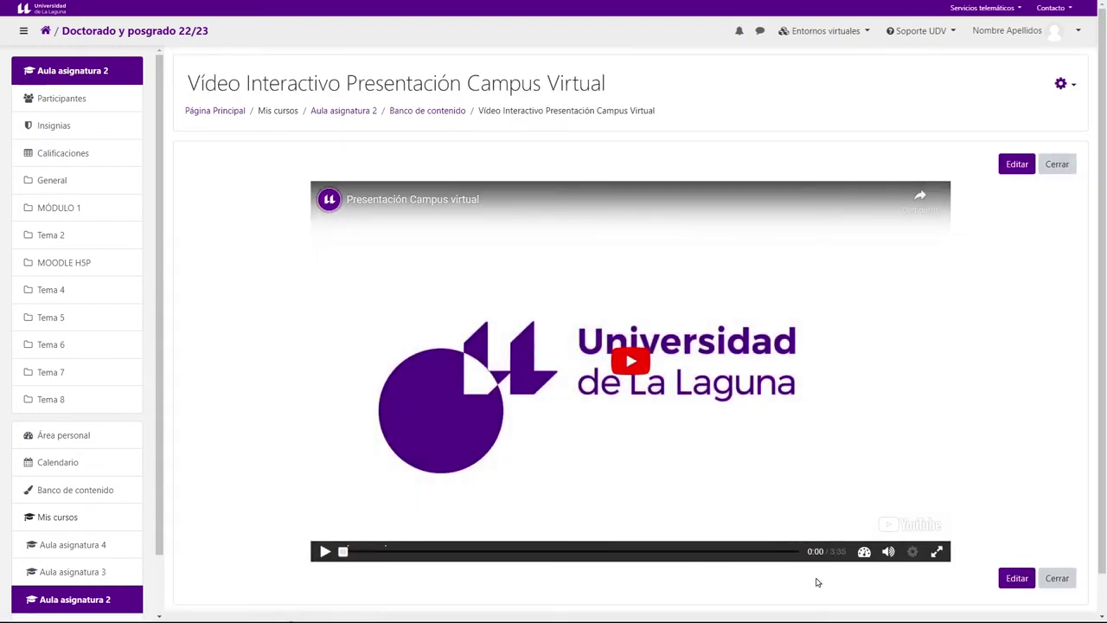
# Step: Play the saved video muted and check the "Objetivo" interaction's text, closing it and the related-video suggestions
pyautogui.click(889, 553)
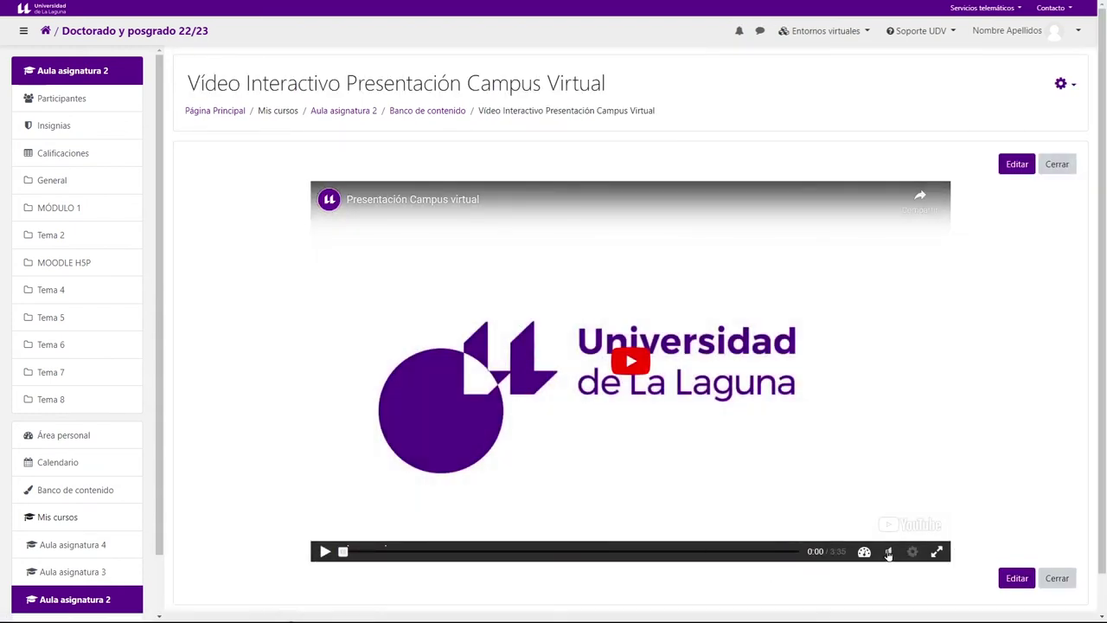
pyautogui.click(325, 553)
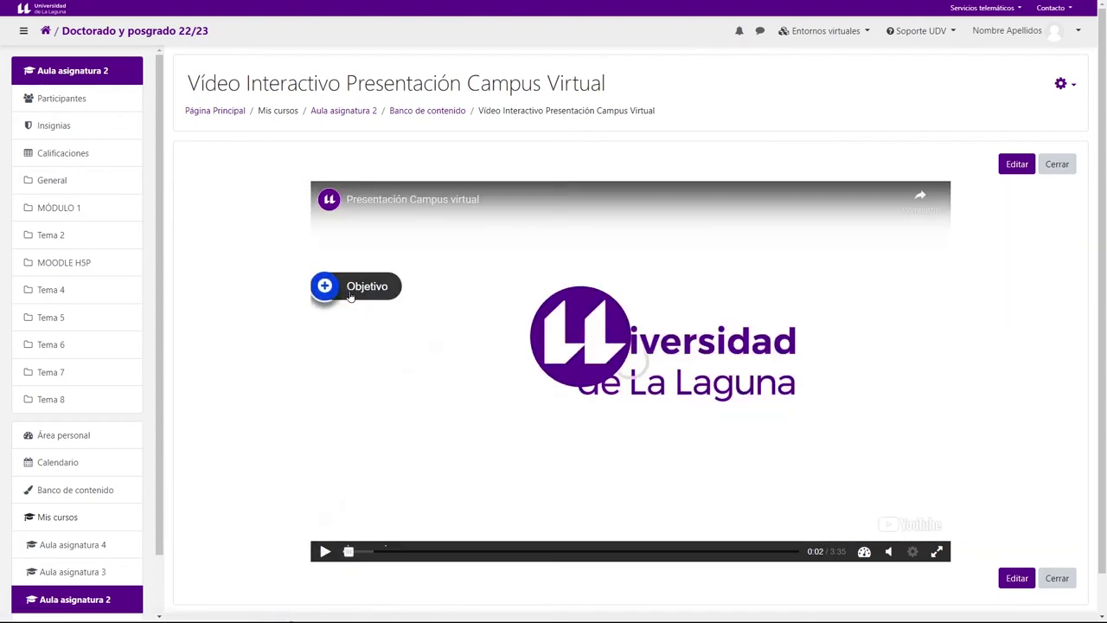
pyautogui.click(350, 294)
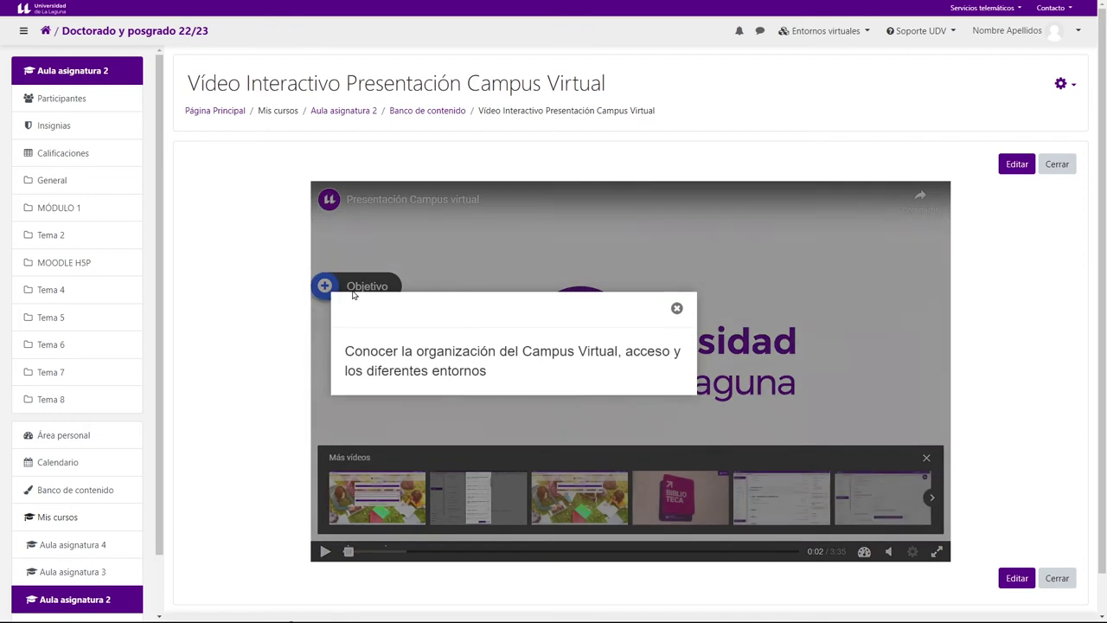
pyautogui.click(677, 310)
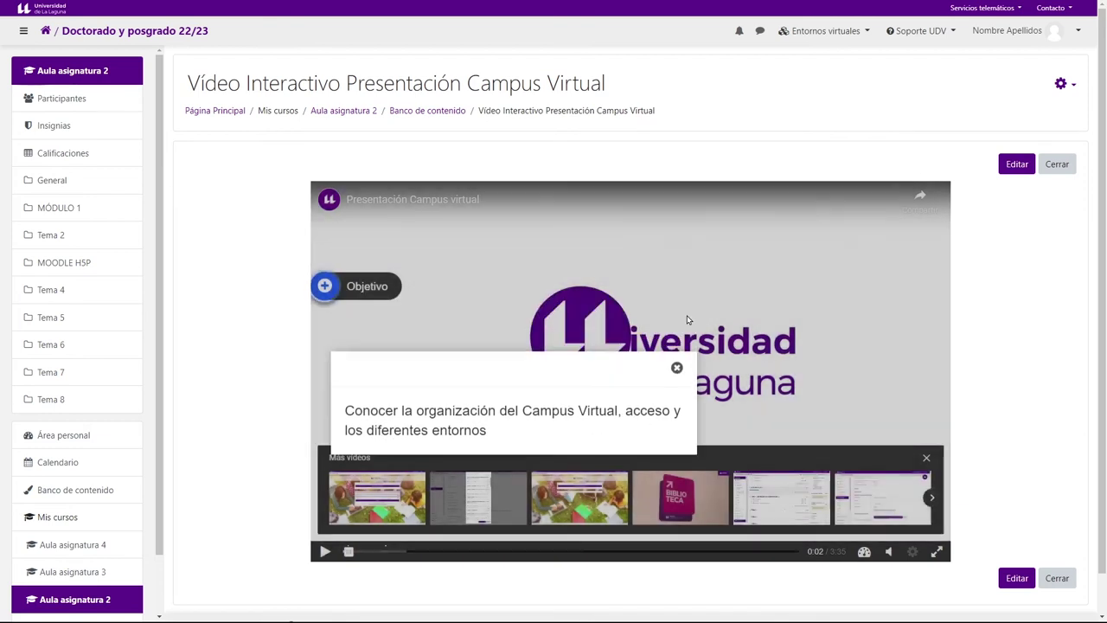
pyautogui.click(926, 459)
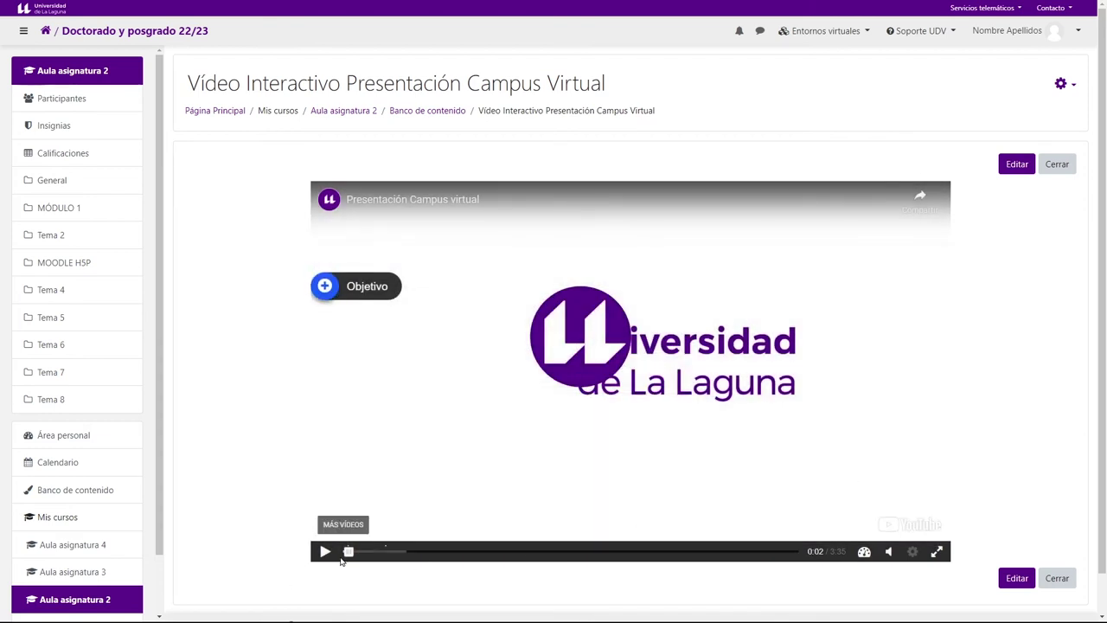
# Step: Advance the saved video to 0:20, check the picture in the "Imagen Campus virtual" interaction and close it
pyautogui.moveTo(349, 552); pyautogui.dragTo(384, 554)
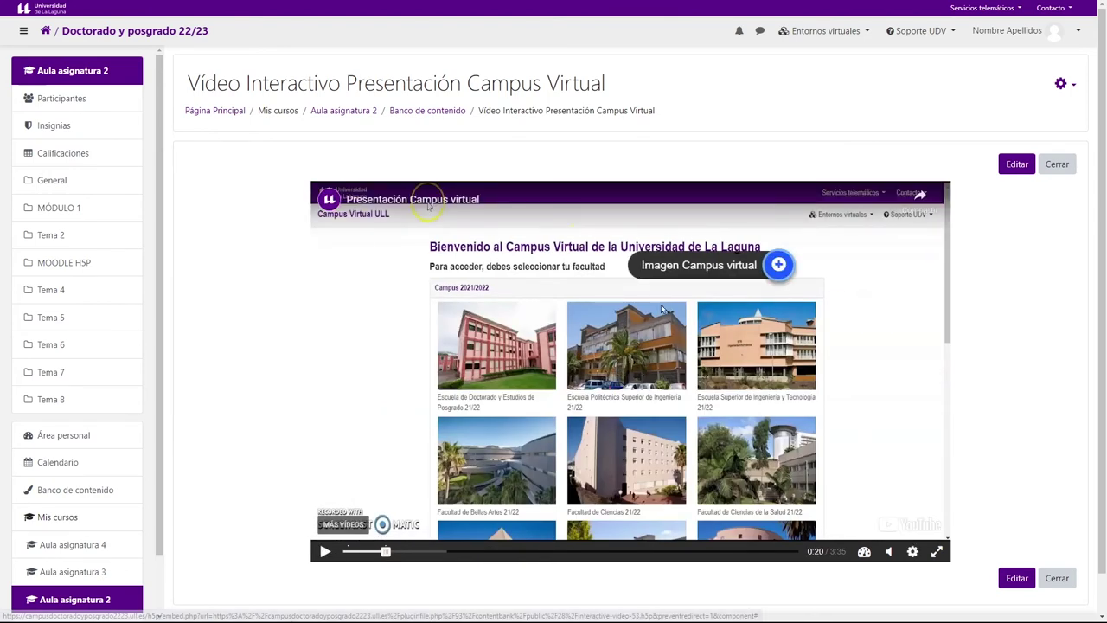
pyautogui.click(660, 270)
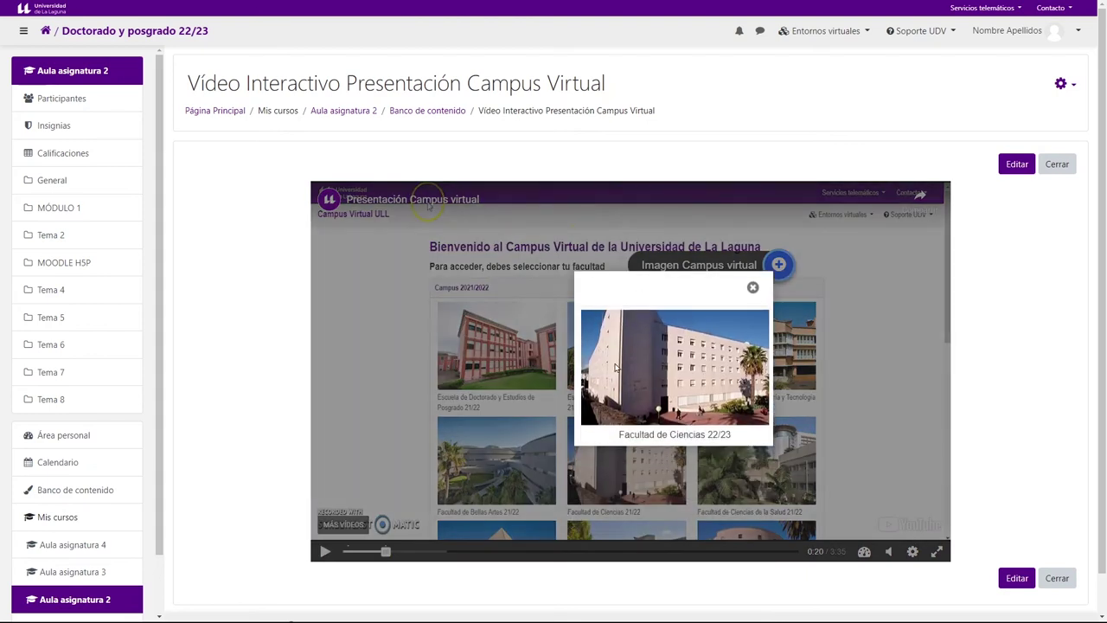
pyautogui.click(753, 290)
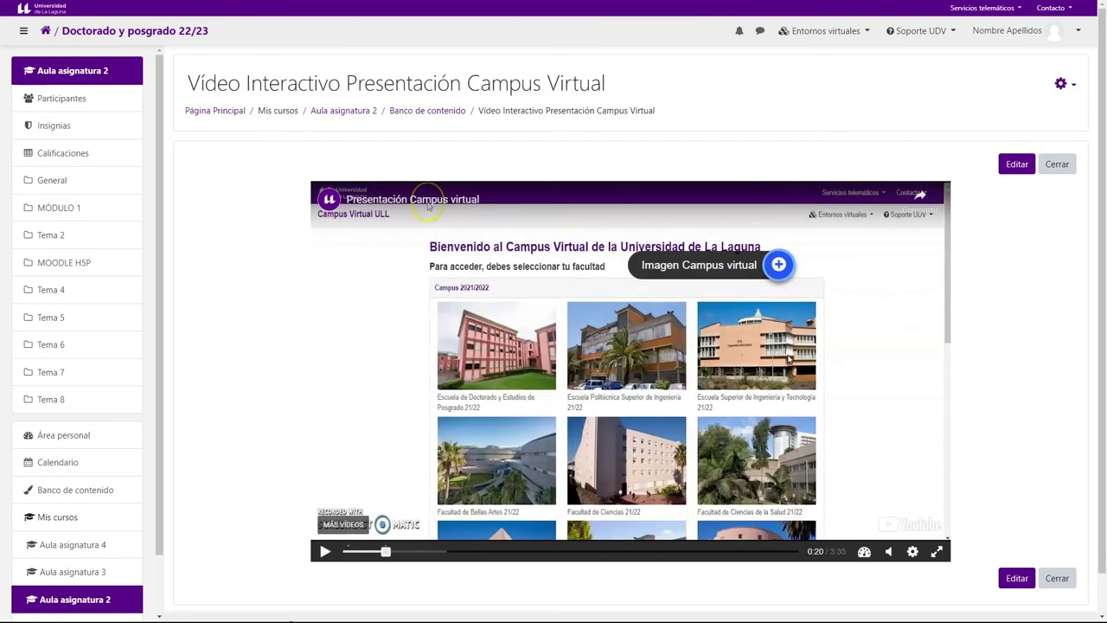
# Step: Reopen the interactive video for editing and go to the exercise summary stage, dismissing the introductory tip
pyautogui.click(1018, 166)
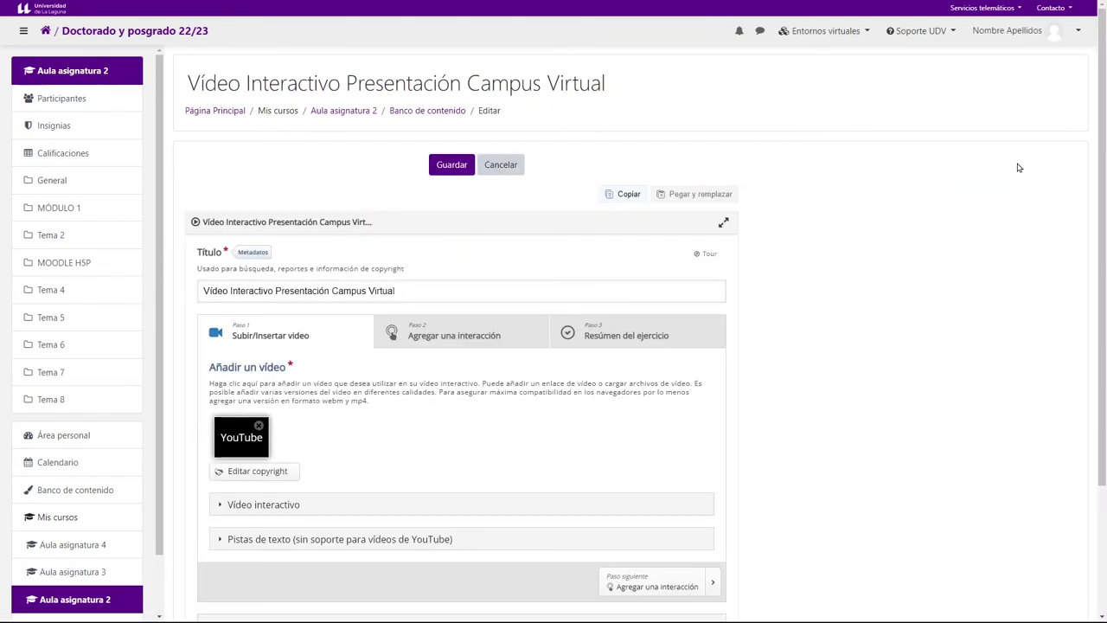
pyautogui.click(435, 344)
pyautogui.scroll(-2, 441, 340)
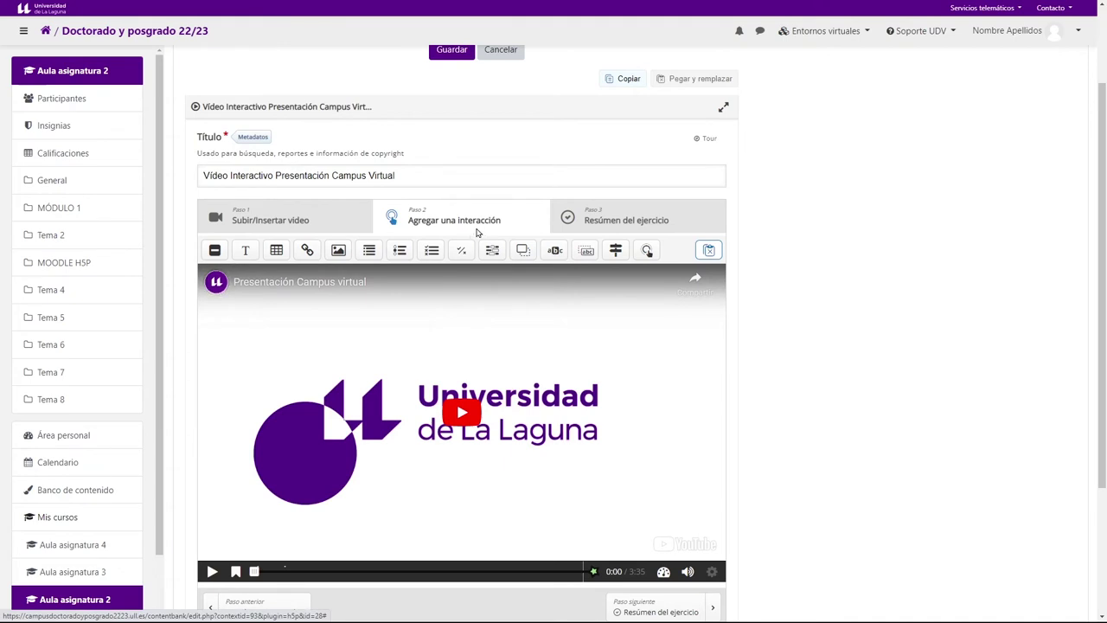
pyautogui.click(604, 229)
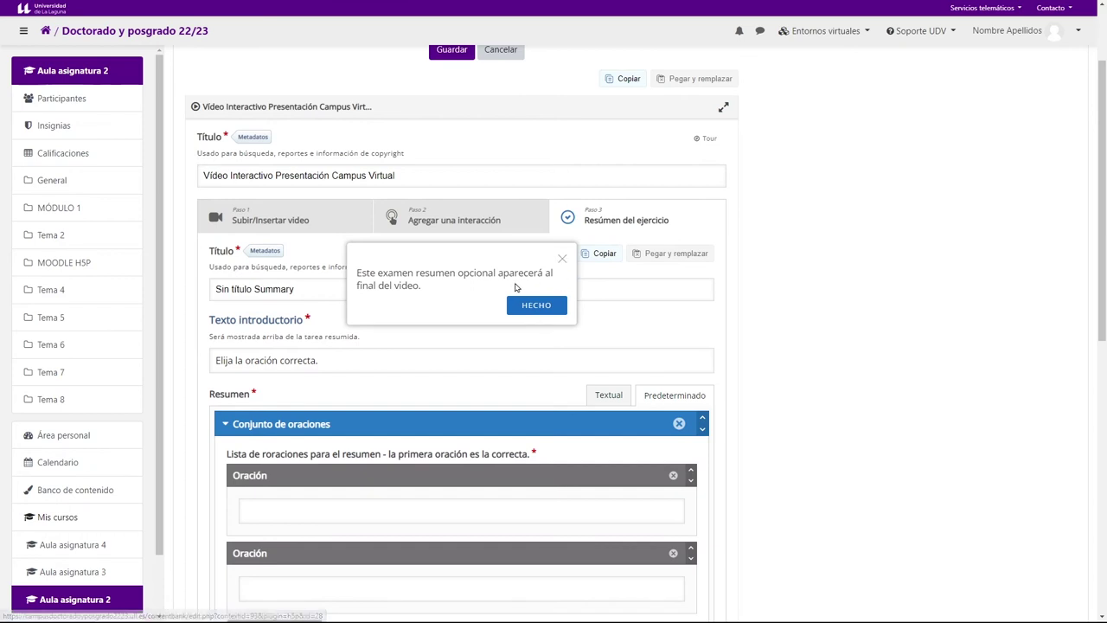
pyautogui.click(563, 261)
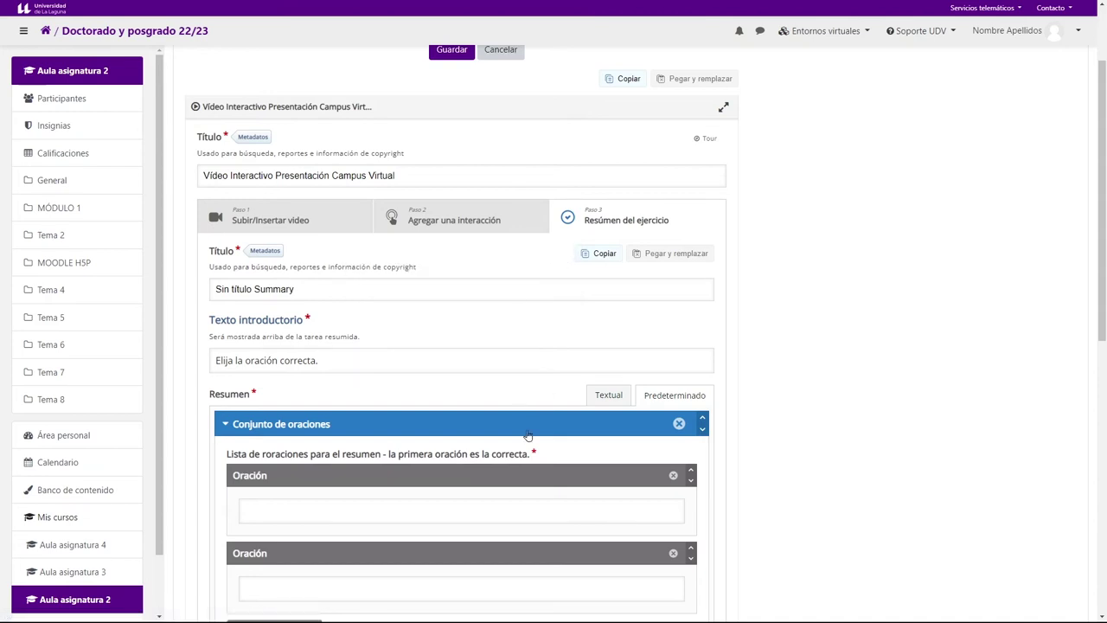
# Step: Title the summary "Resumen" and leave its introductory text as "Elija la oración correcta."
pyautogui.click(308, 291)
pyautogui.moveTo(307, 289); pyautogui.dragTo(213, 290)
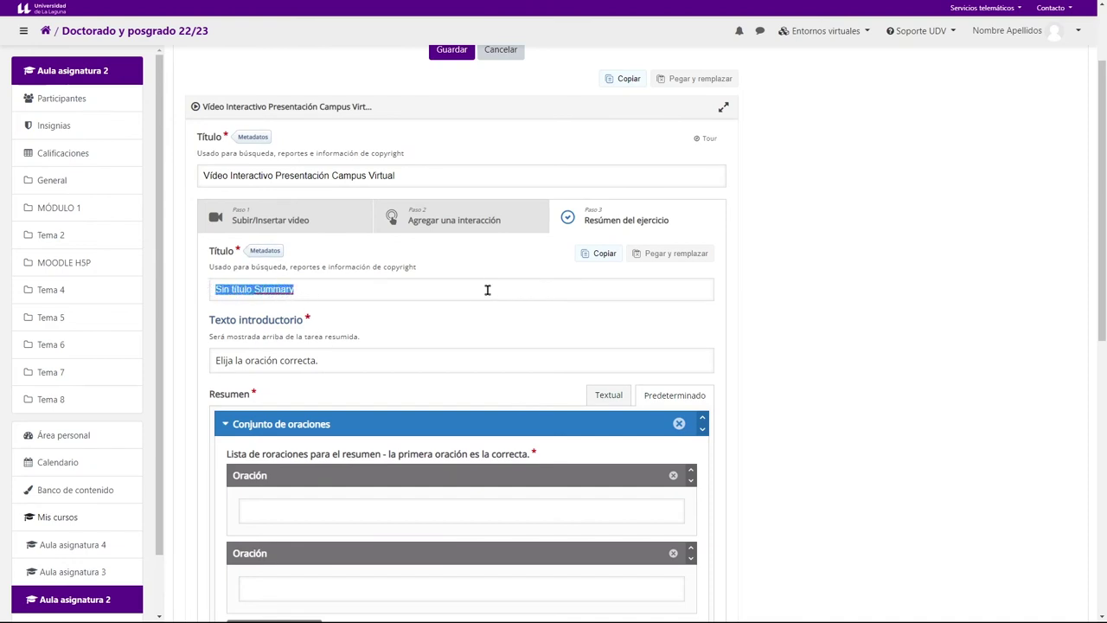
pyautogui.write('Resumen')
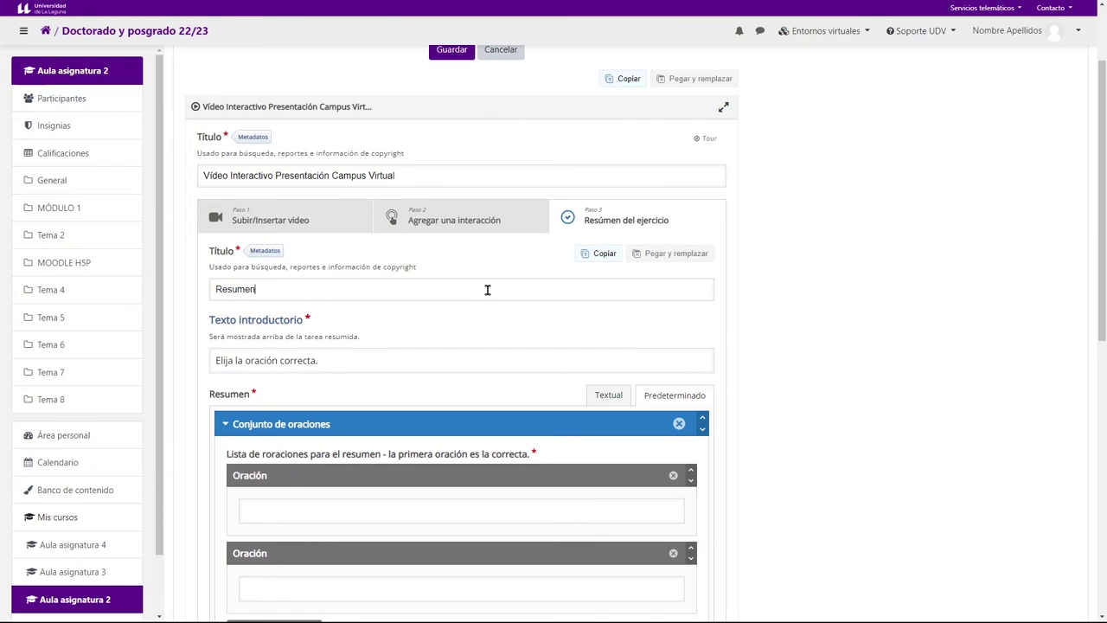
pyautogui.click(331, 363)
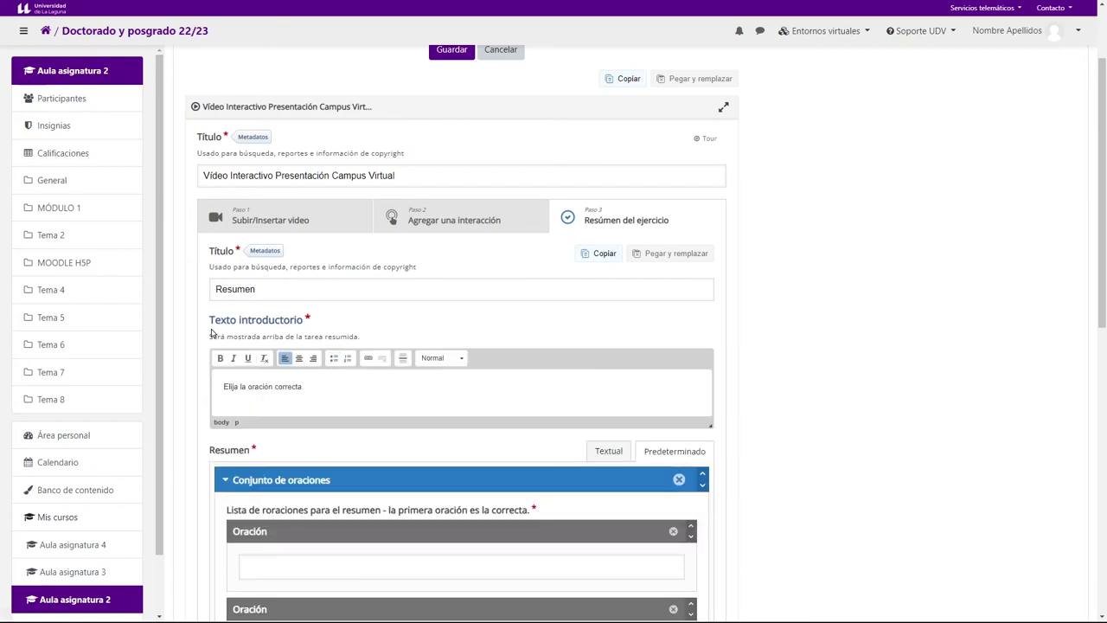
pyautogui.write('.')
pyautogui.press('BackSpace')
pyautogui.scroll(-2, 346, 371)
pyautogui.write('.')
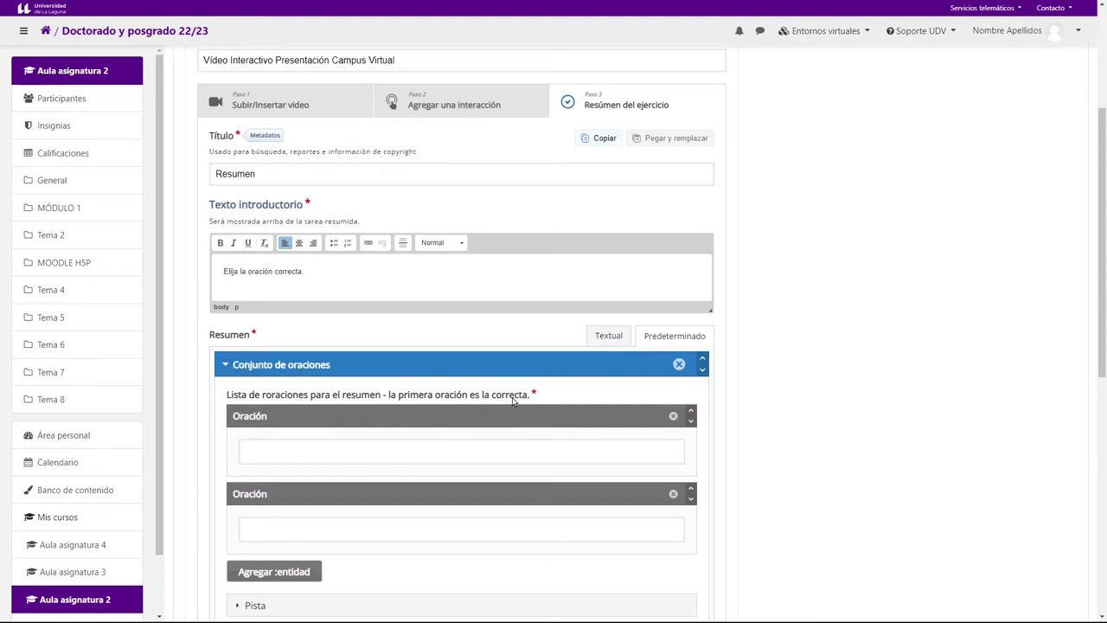
# Step: Set the first Oración to "Para que un/a estudiante de la Universidad de La Laguna pueda acceder al Campus Virtual necesita saber su nombre de usuario y contraseña"
pyautogui.click(326, 451)
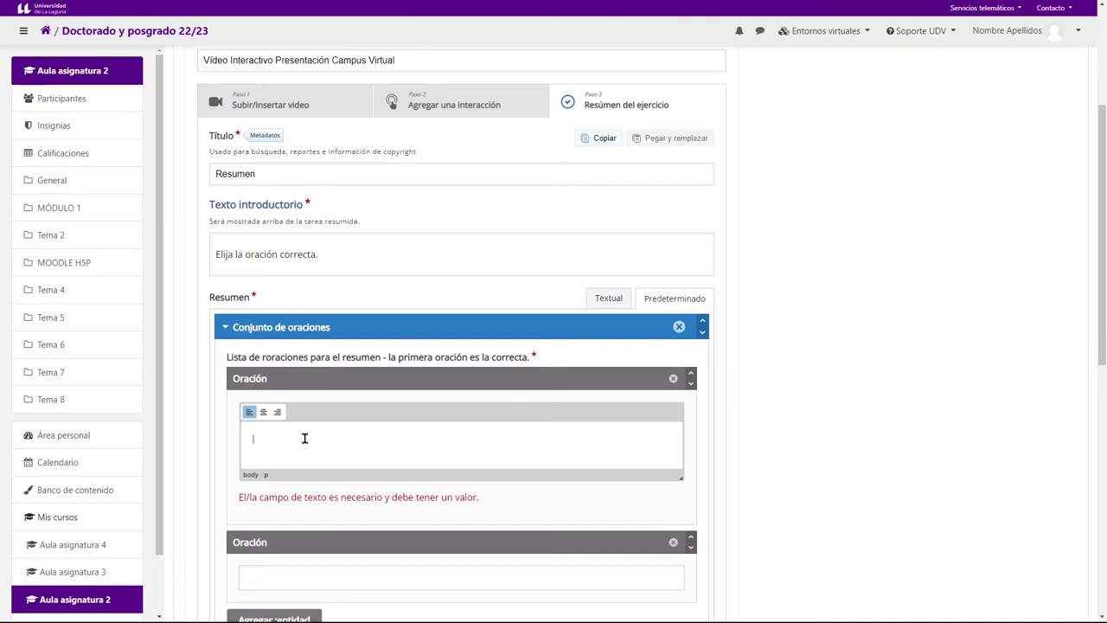
pyautogui.write('Para que un/a estudiante de la Universidad de La Laguna pueda acceder al Campus Virtual necesita saber su nombre de usuario y contraseña.')
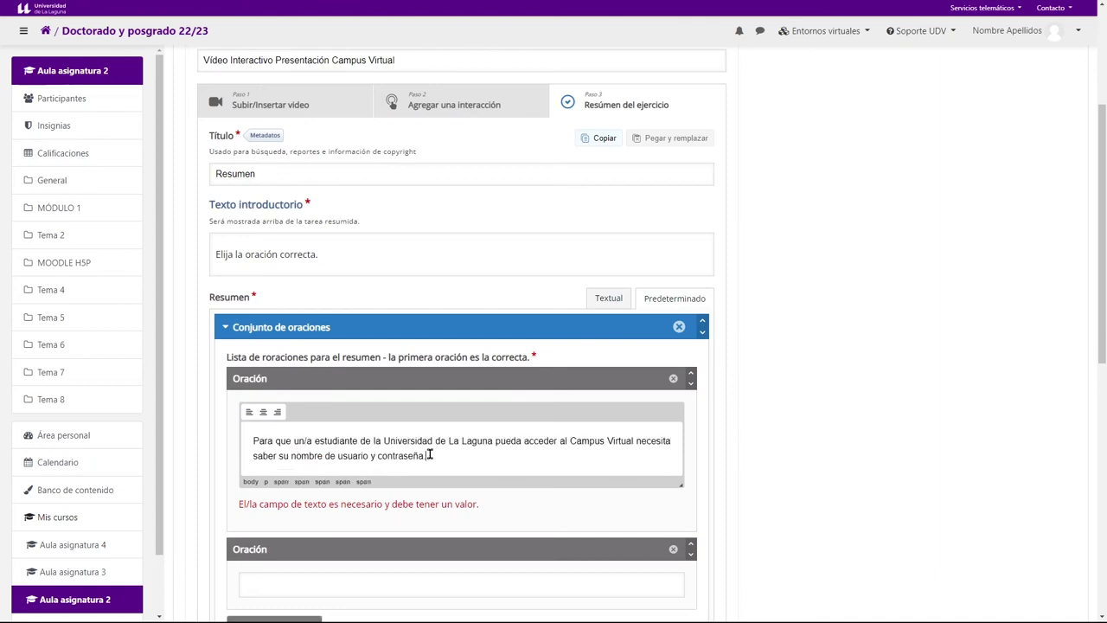
# Step: Set the second Oración to "Para que un/a estudiante de la Universidad de La Laguna pueda acceder al Campus Virtual necesita saber su alu."
pyautogui.scroll(-1, 430, 452)
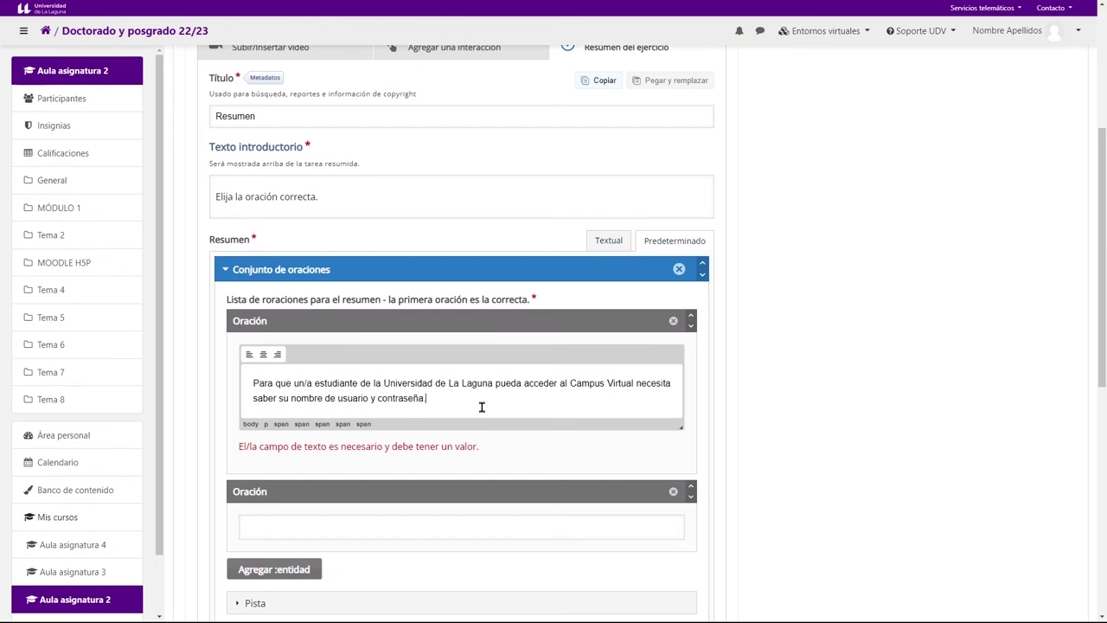
pyautogui.scroll(-2, 482, 407)
pyautogui.click(289, 414)
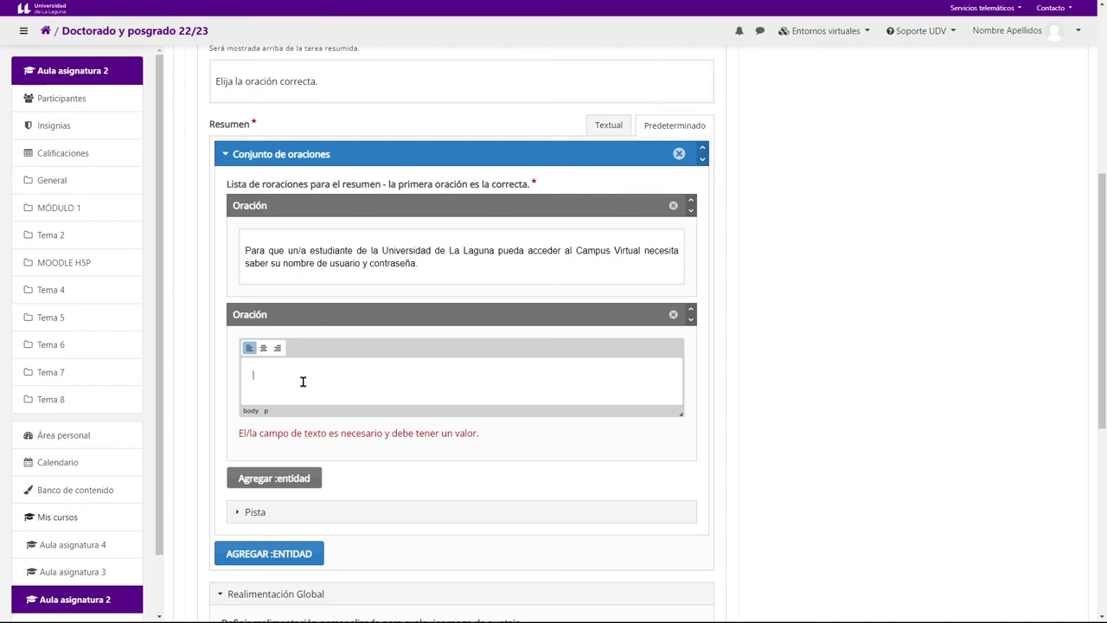
pyautogui.write('Para que un/a estudiante de la Universidad de La Laguna pueda acceder al Campus Virtual necesita saber su')
pyautogui.write('alu')
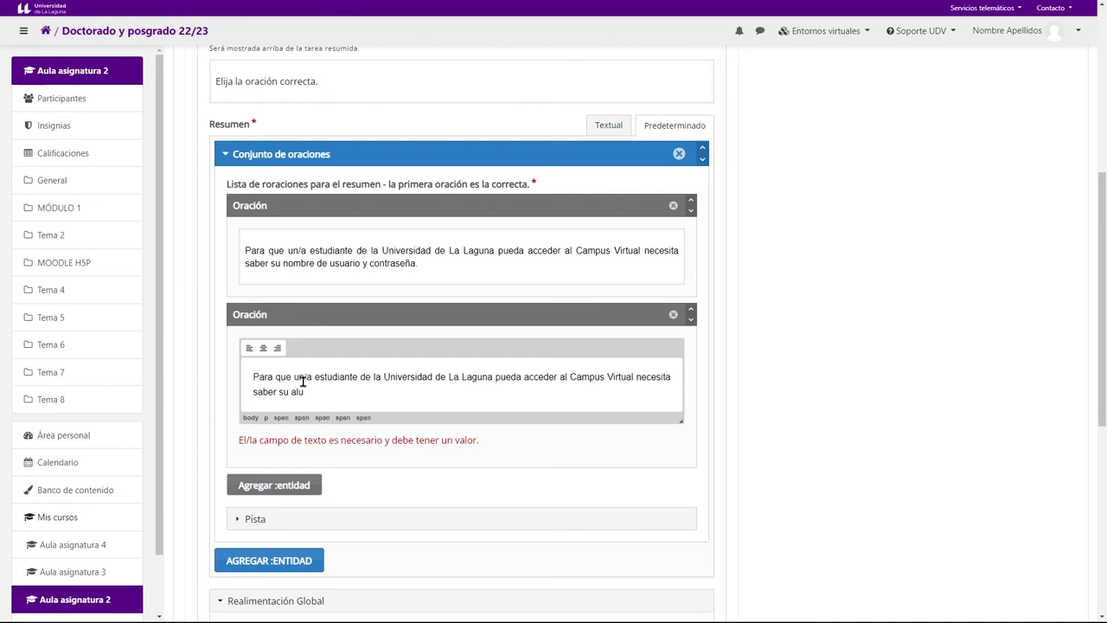
pyautogui.scroll(-1, 332, 377)
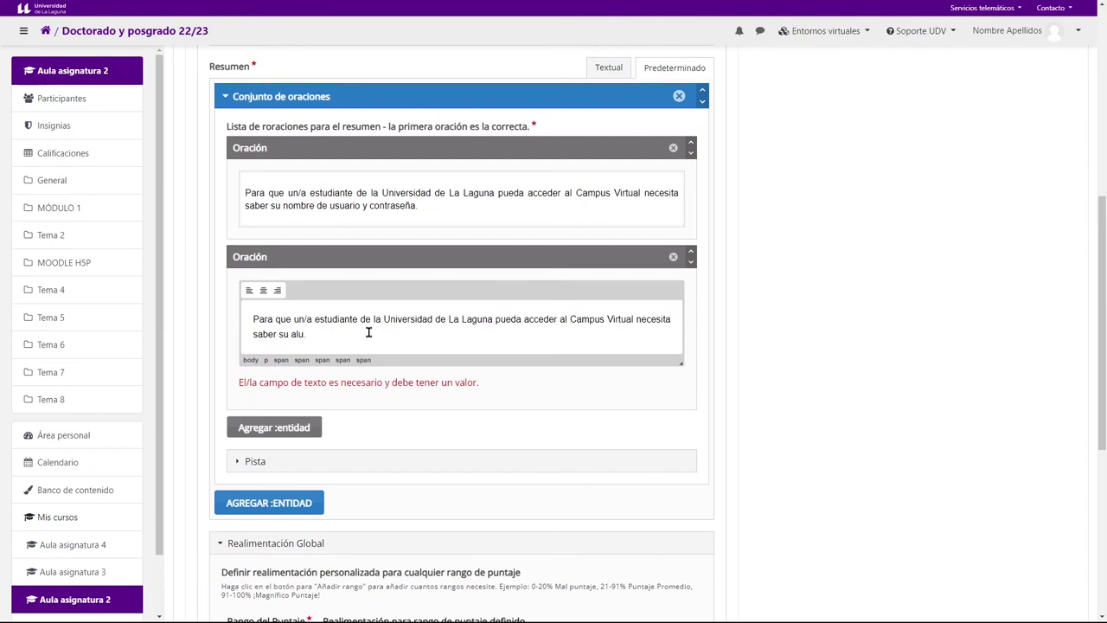
# Step: Add a third Oración reading "Para que un estudiante de la Universidad de La Laguna pueda acceder al Campus Virtual necesita saber el NIU."
pyautogui.click(297, 430)
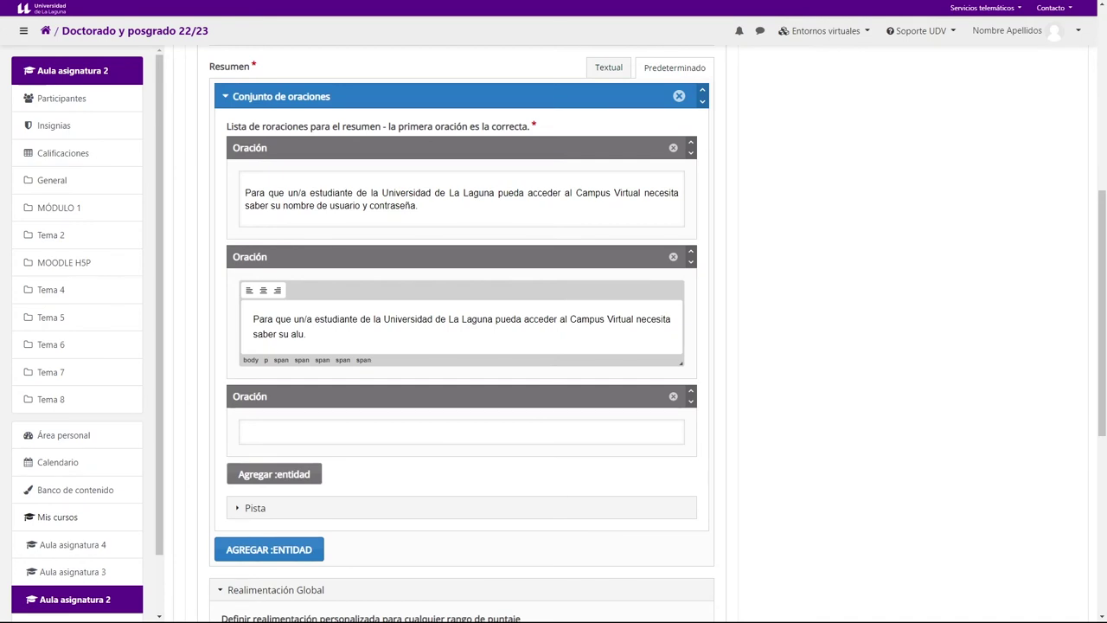
pyautogui.click(421, 431)
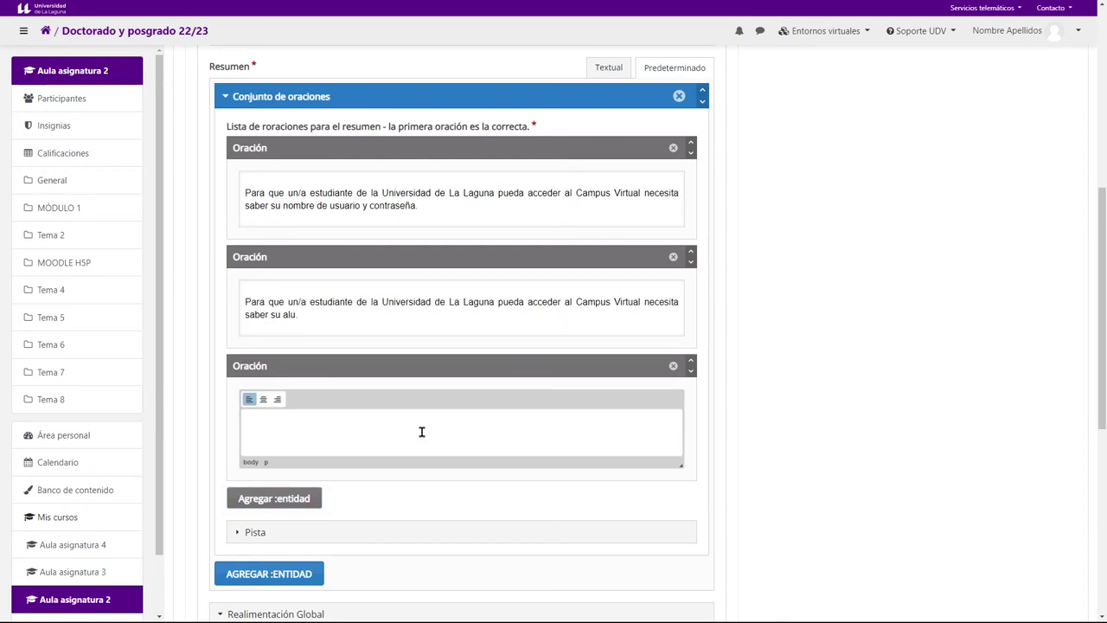
pyautogui.write('Para que un estudiante de la Universidad de La Laguna pueda acceder al Campus Virtual necesita saber el NIU')
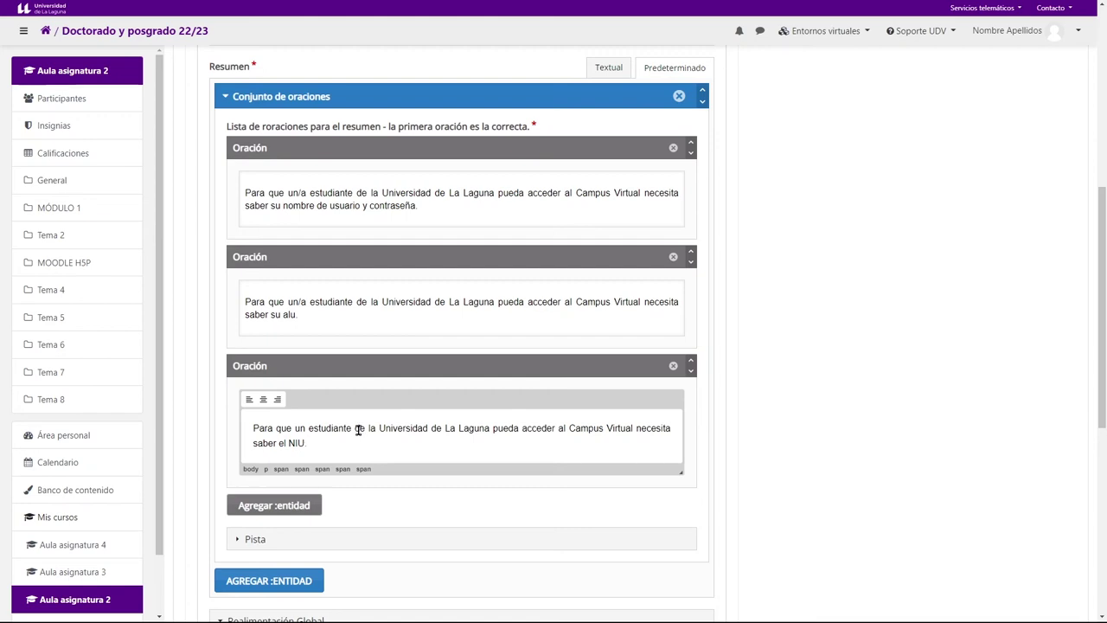
pyautogui.scroll(-1, 358, 430)
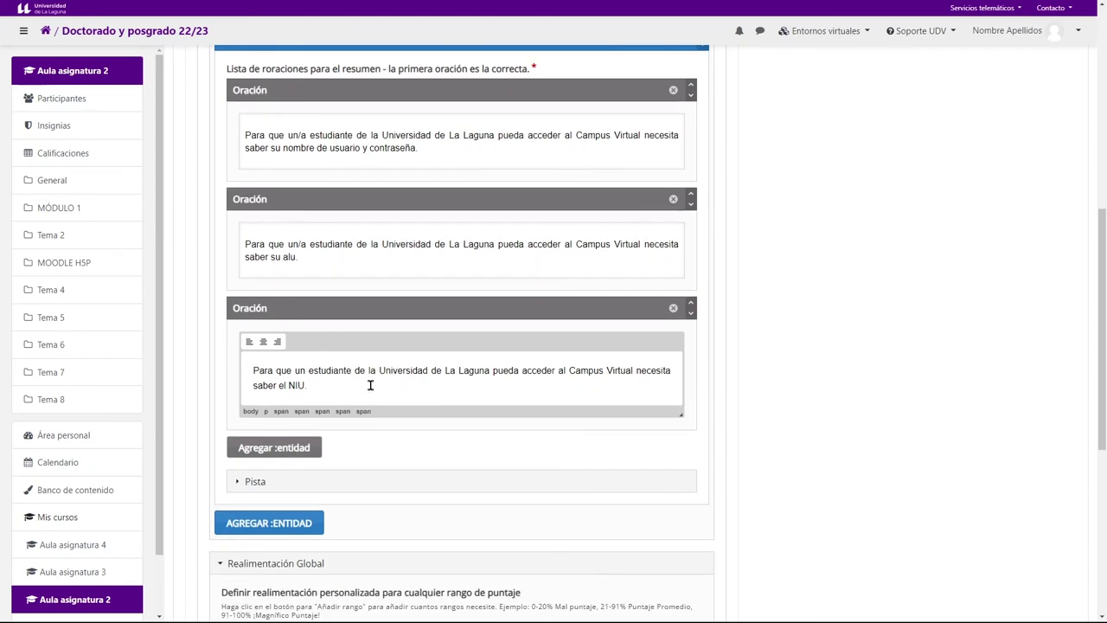
pyautogui.scroll(-2, 372, 382)
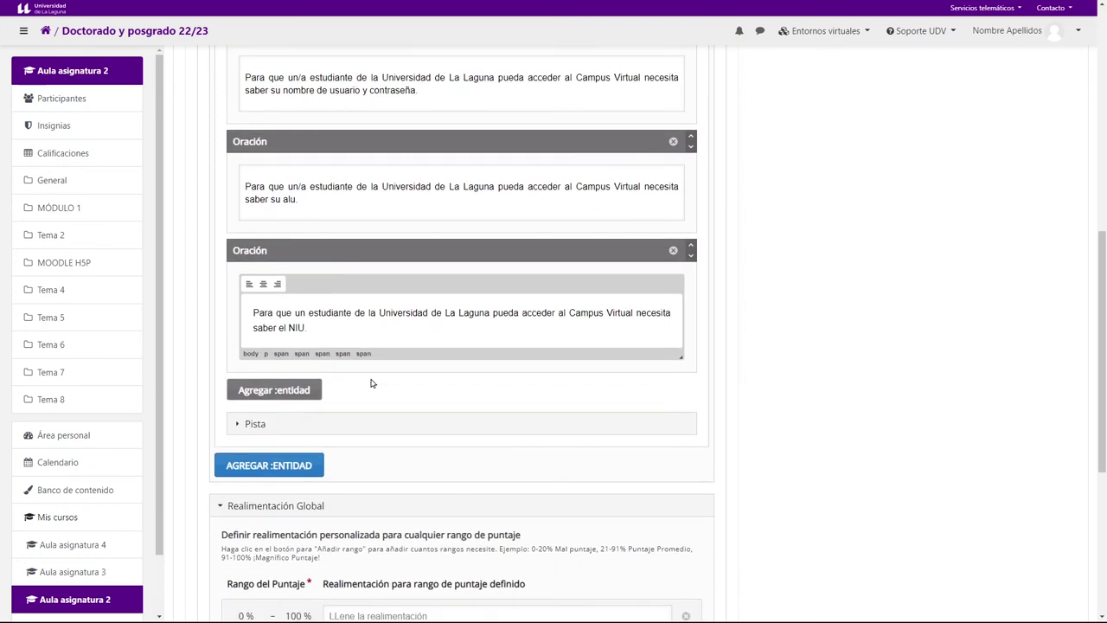
pyautogui.write('.')
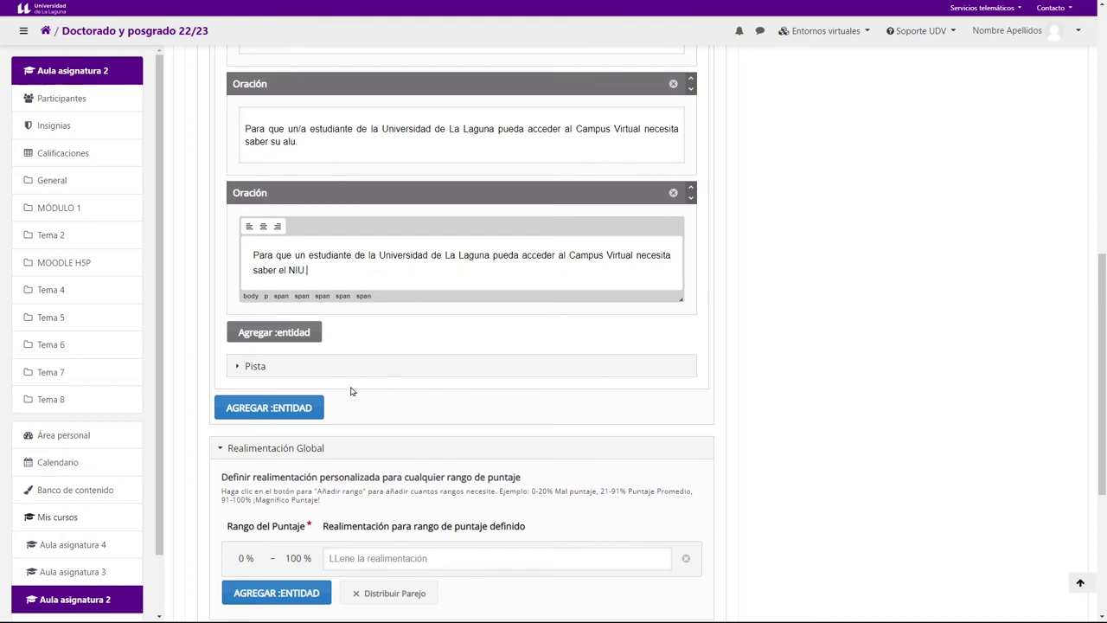
# Step: Add a second Conjunto de oraciones and set its first Oración to "El campus virtual se estructura por Entornos y aulas virtuales."
pyautogui.click(254, 410)
pyautogui.scroll(-1, 275, 411)
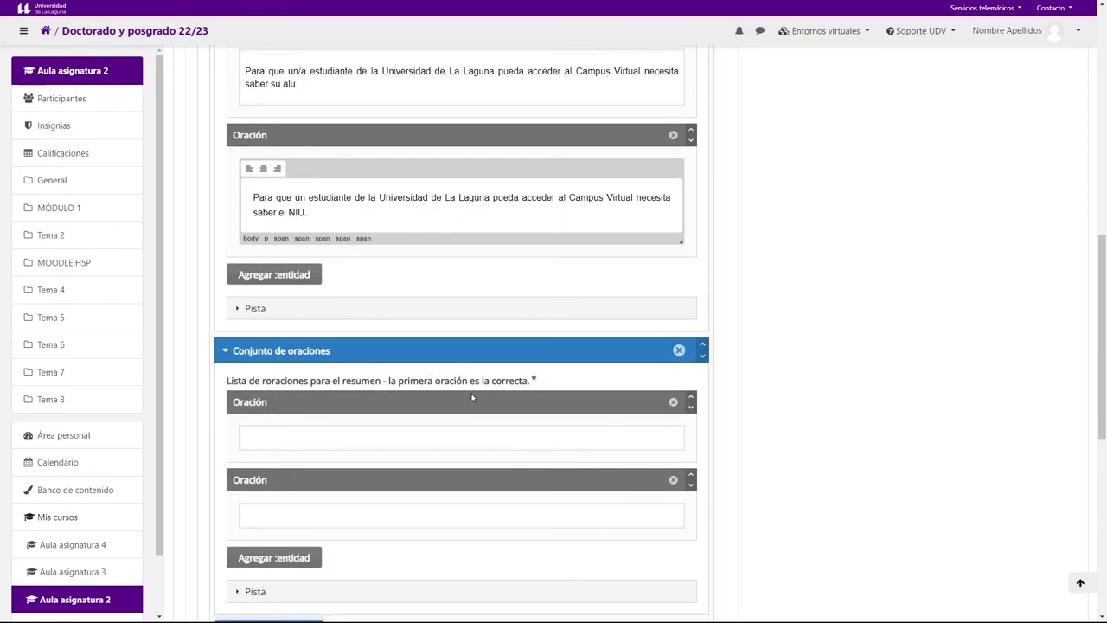
pyautogui.click(272, 434)
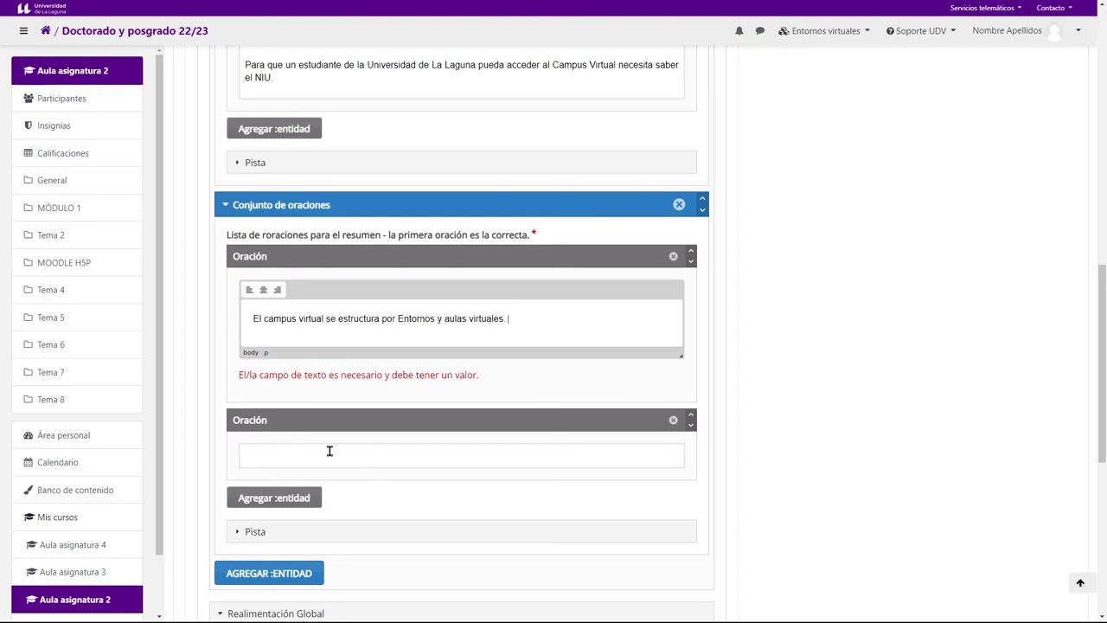
# Step: Set the new set's second Oración to "El campus virtual se estructura por un Entorno de gestión y un entorno de formación."
pyautogui.click(260, 451)
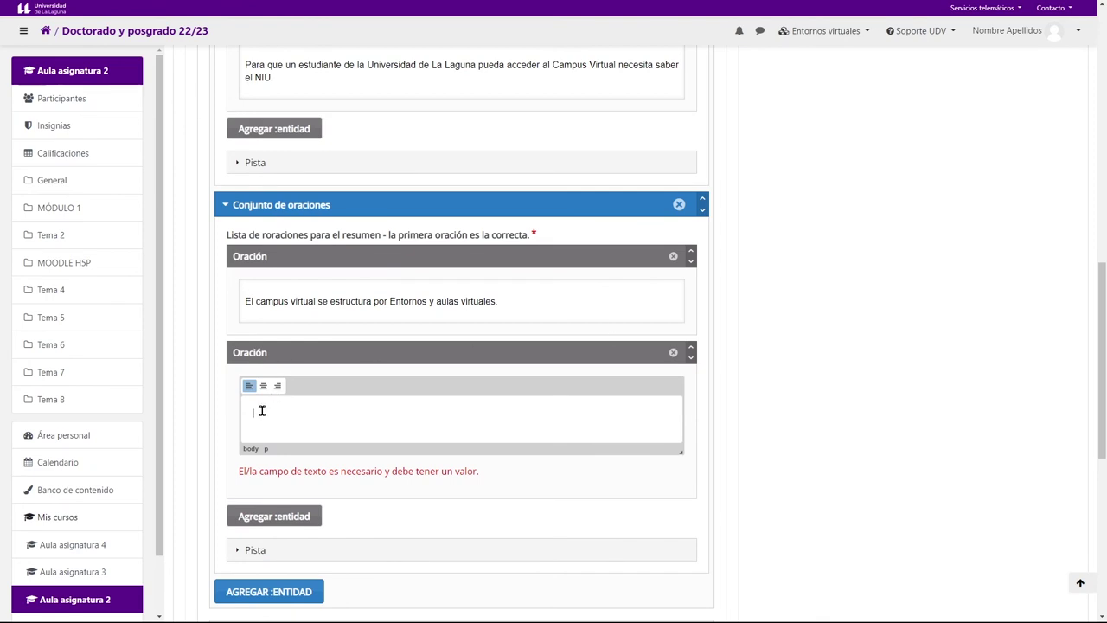
pyautogui.write('El campus virtual se estructura por un Entorno de gestión y un entorno de formación.')
pyautogui.scroll(-1, 270, 409)
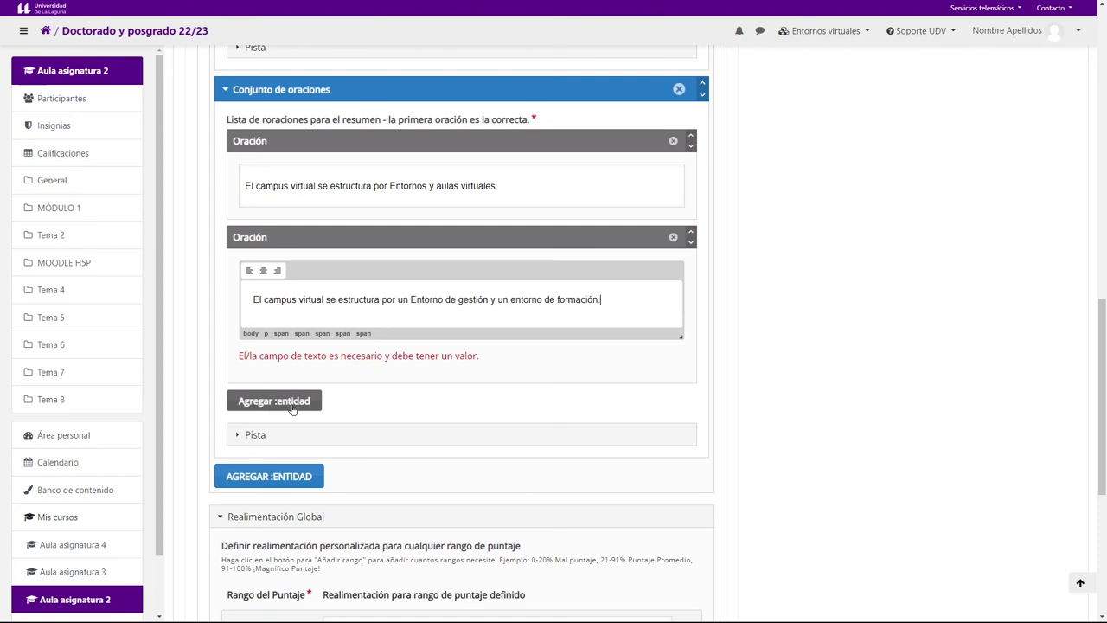
# Step: Add a third Oración to the second set: "El campus virtual se estructura por los distintos tipos de personas usuarias al campus."
pyautogui.click(294, 407)
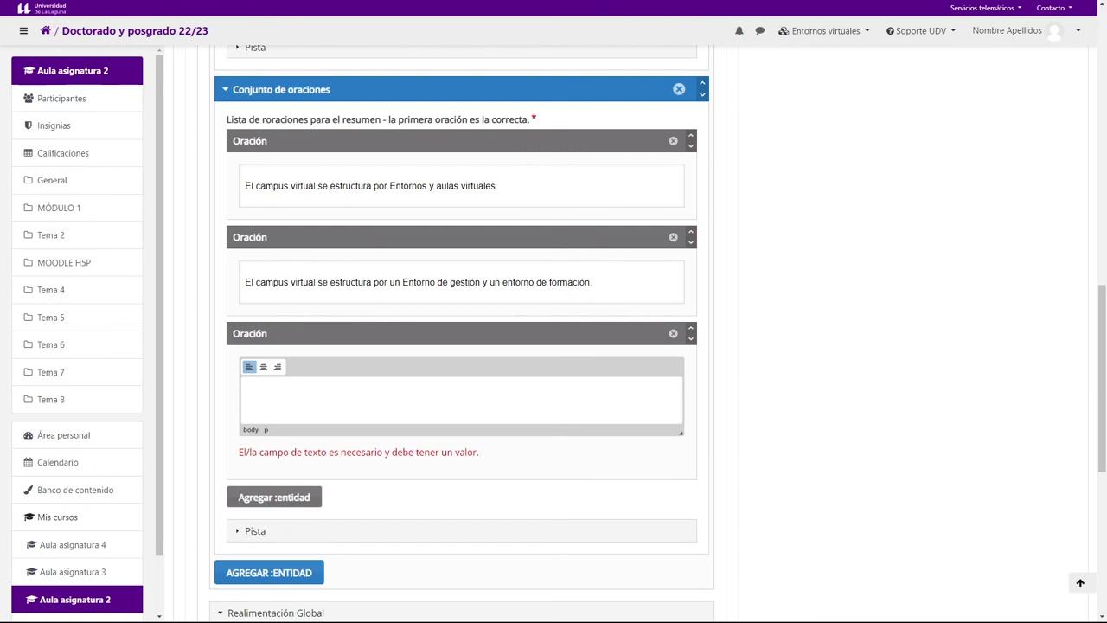
pyautogui.write('El campus virtual se estructura por los distintos tipos de personas usuarias al campus.')
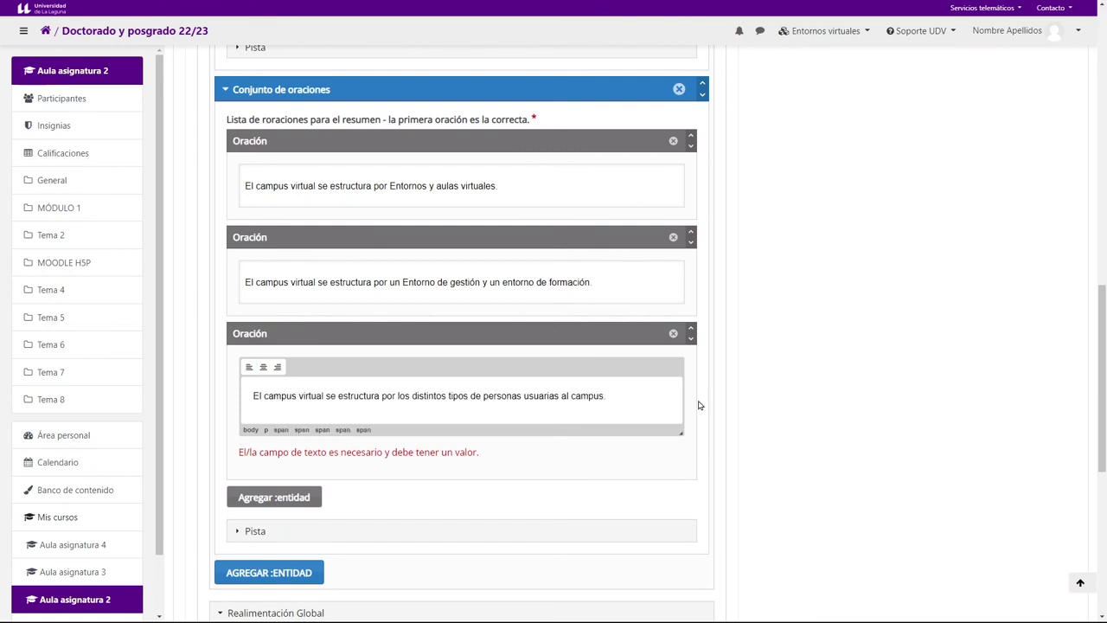
# Step: Set the summary's "Mostrar en" value to 10 seconds before the end of the video
pyautogui.scroll(-1, 693, 401)
pyautogui.scroll(-2, 692, 396)
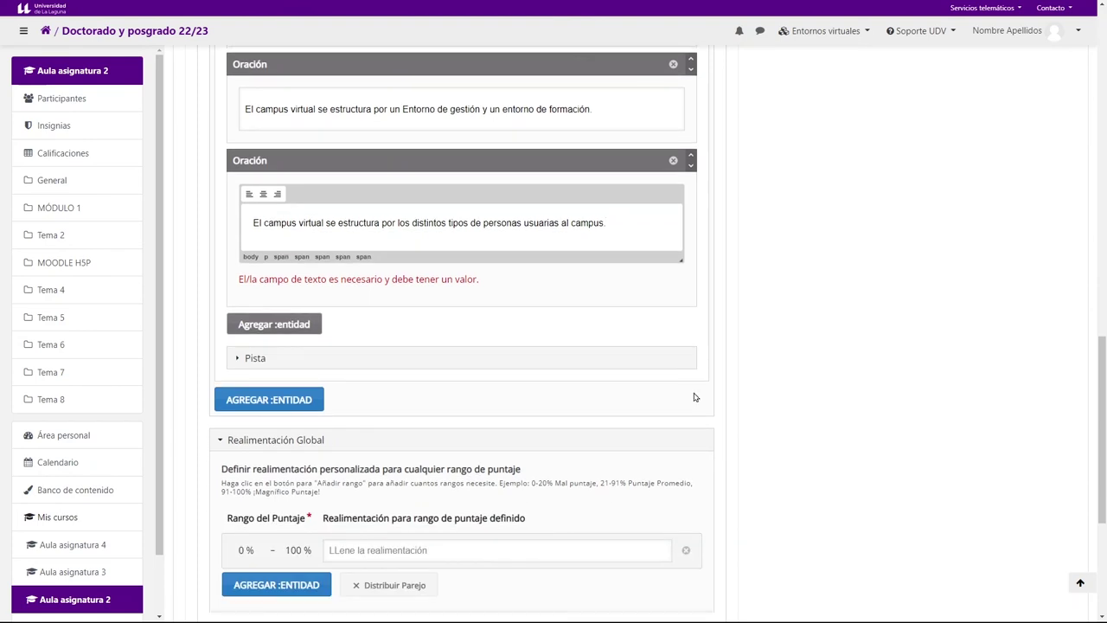
pyautogui.scroll(-5, 694, 390)
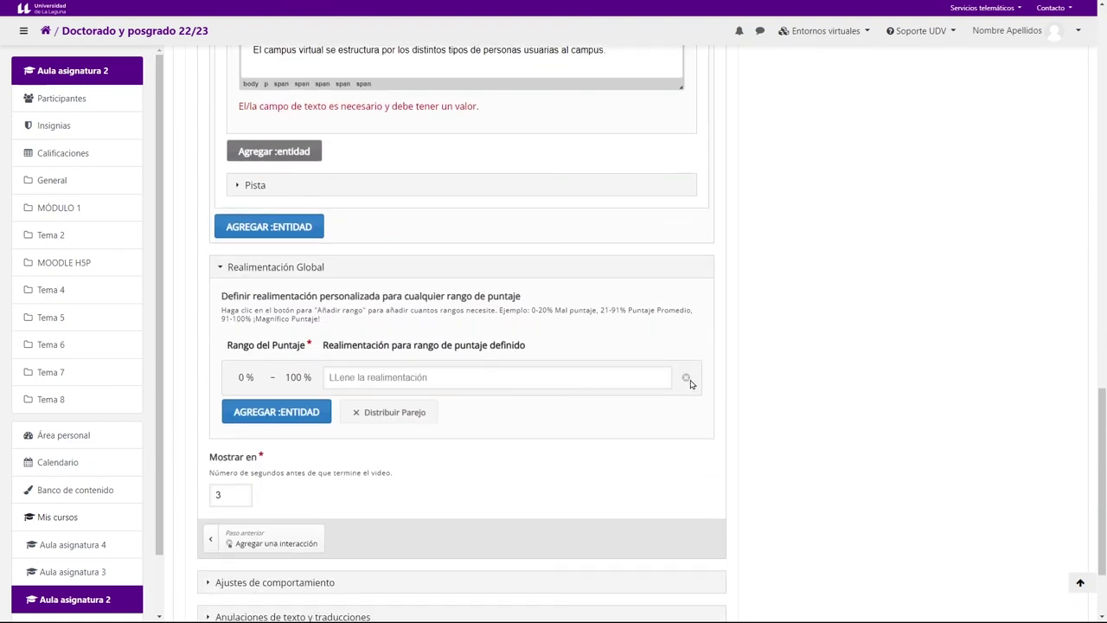
pyautogui.scroll(1, 688, 381)
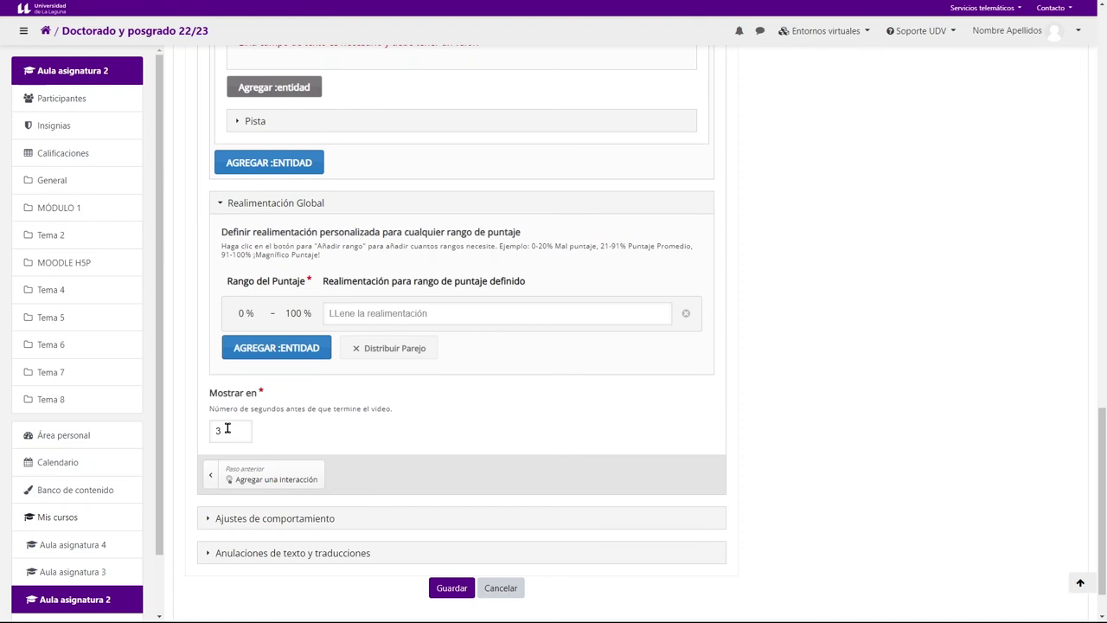
pyautogui.scroll(-1, 228, 430)
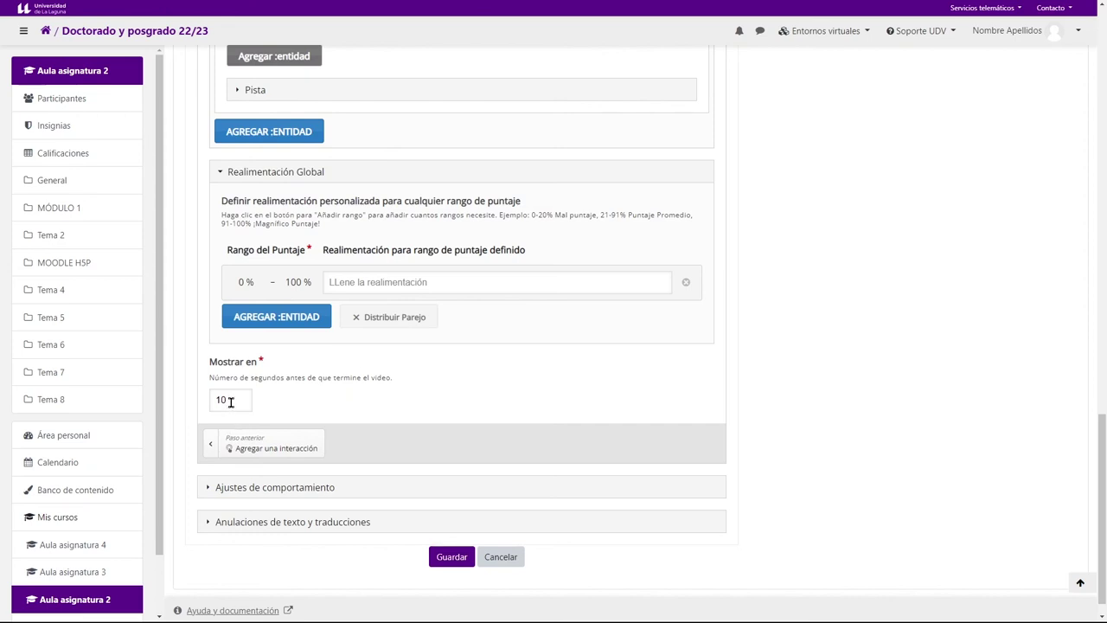
pyautogui.scroll(-1, 230, 402)
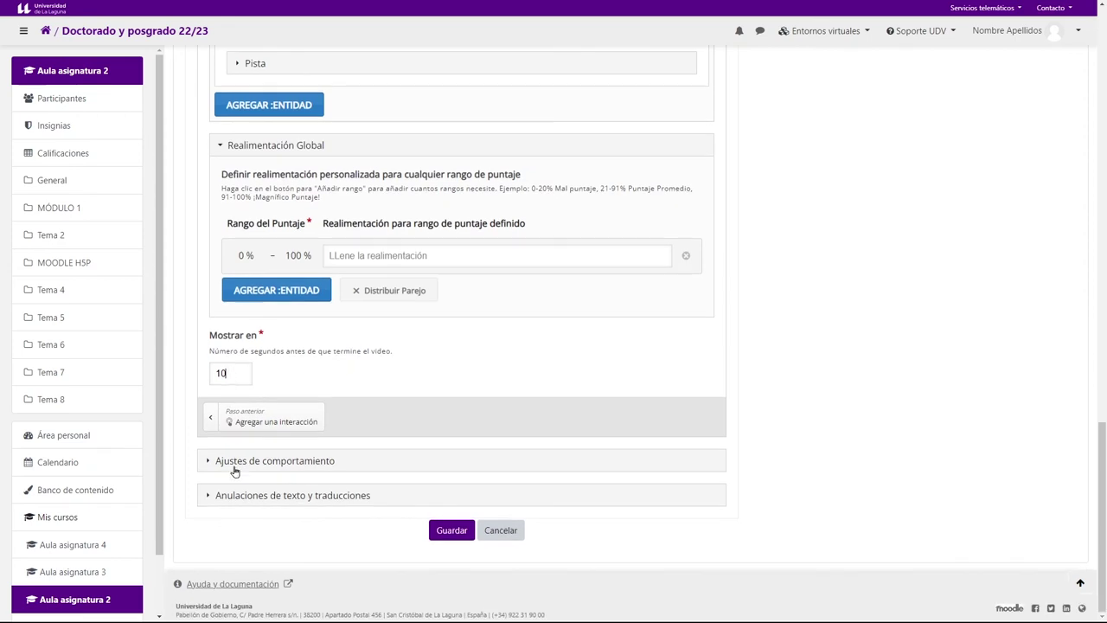
# Step: Expand the text overrides and translations down to the Interacción texts of Interactive Video
pyautogui.click(290, 500)
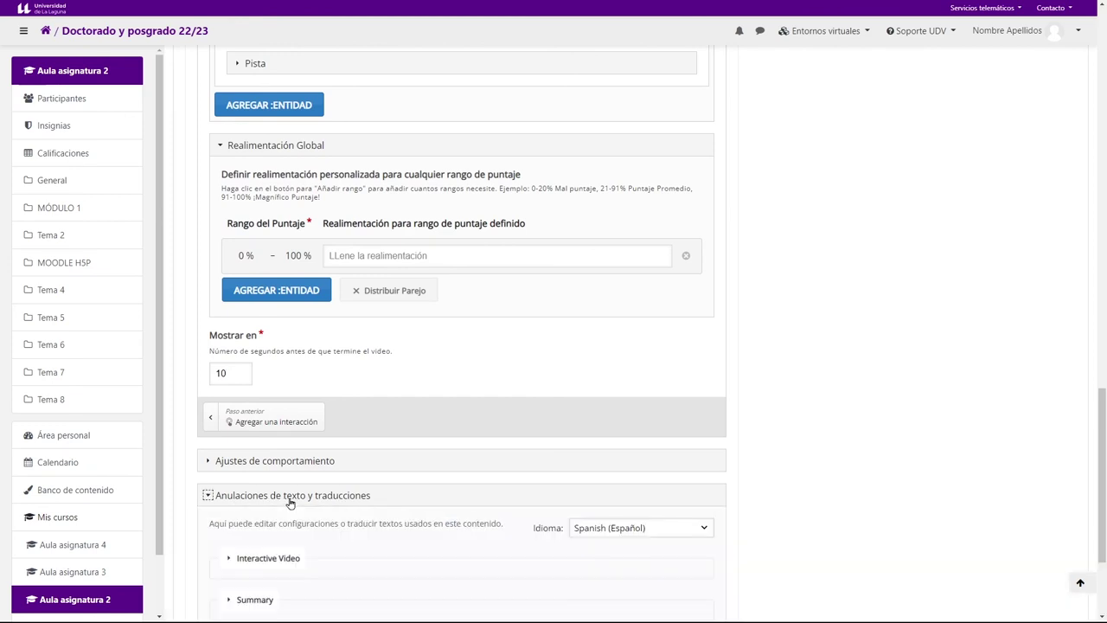
pyautogui.scroll(-2, 294, 498)
pyautogui.scroll(-3, 294, 462)
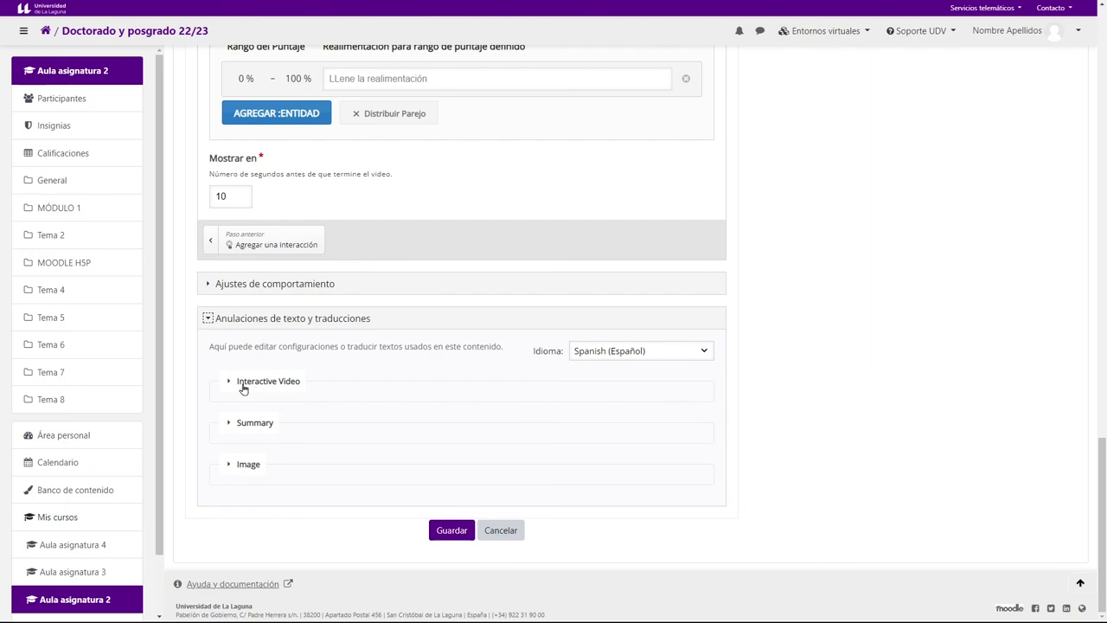
pyautogui.click(261, 388)
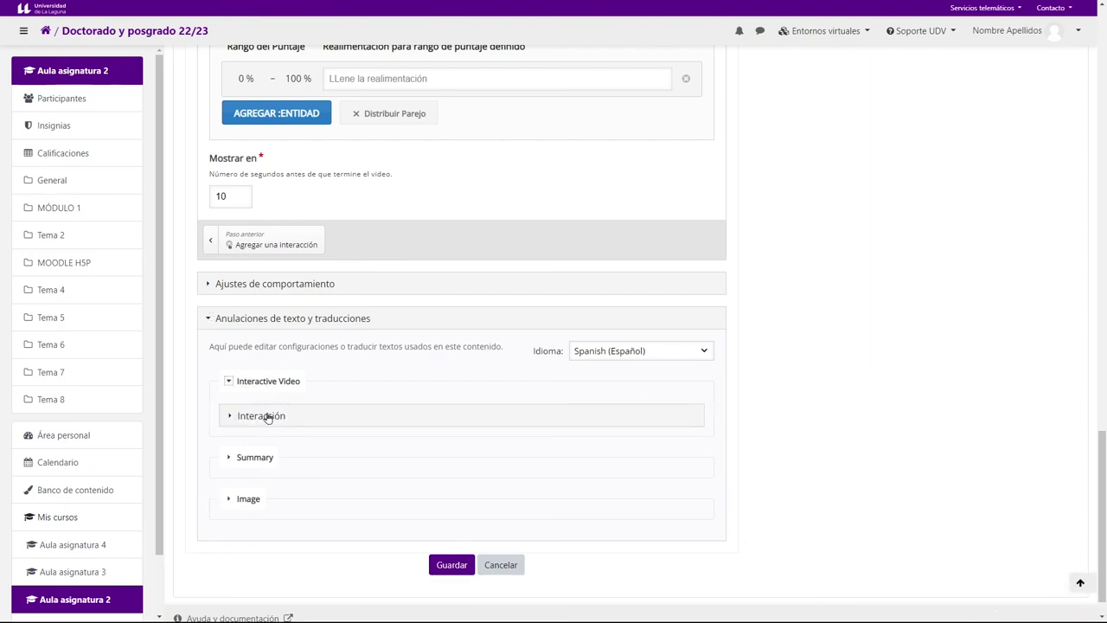
pyautogui.click(265, 422)
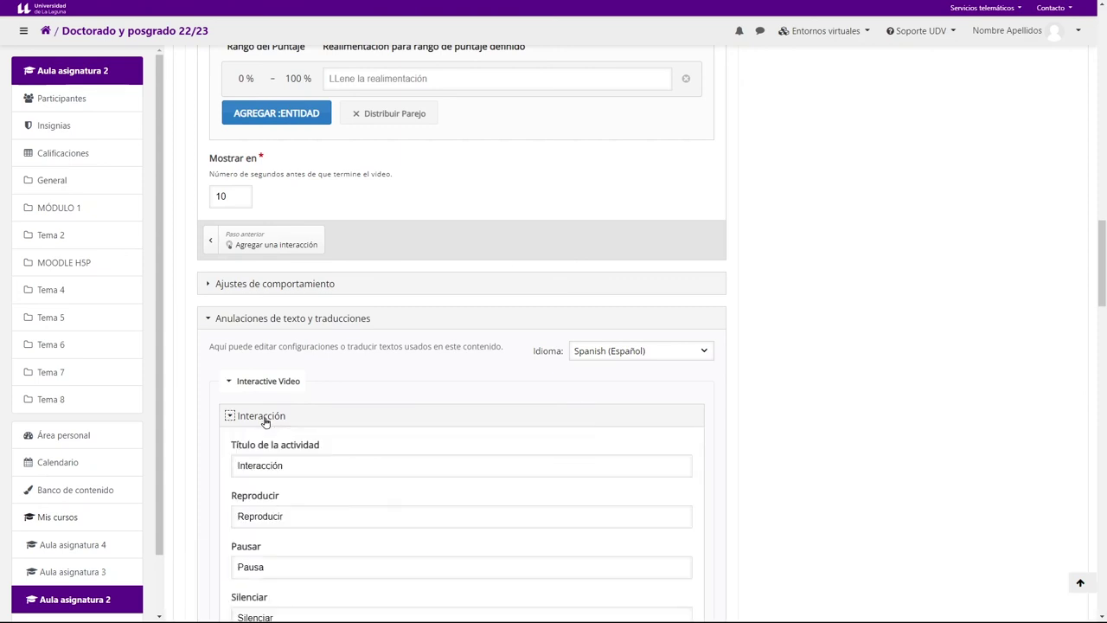
# Step: Change the "Título de Resumen" text in the Interacción overrides to "Repaso"
pyautogui.scroll(-1, 281, 422)
pyautogui.scroll(-1, 277, 354)
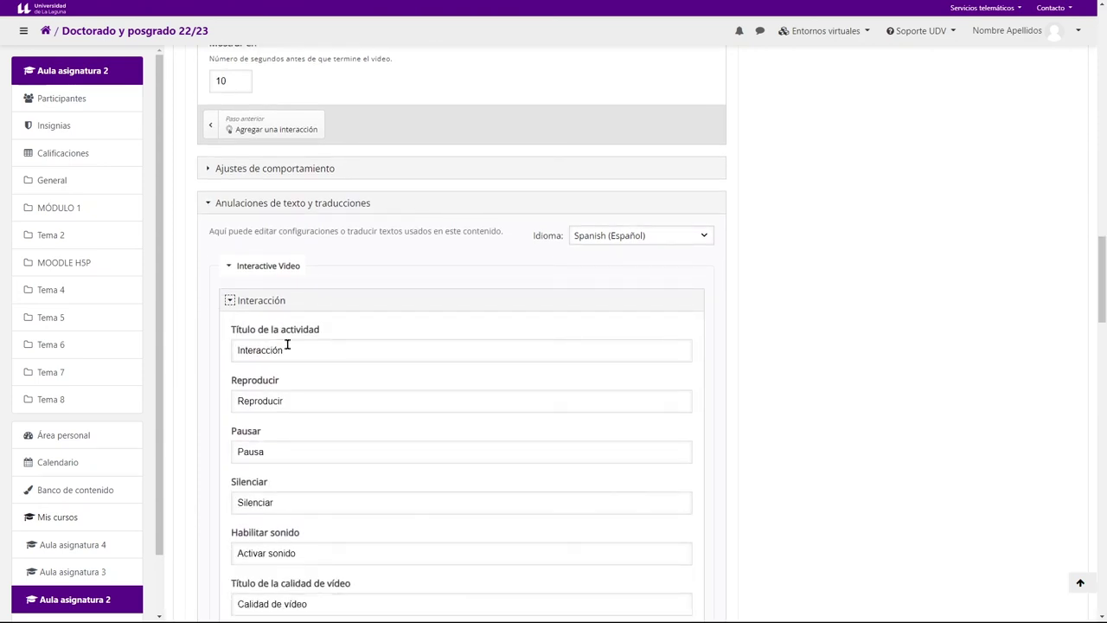
pyautogui.scroll(-1, 542, 389)
pyautogui.scroll(-1, 539, 388)
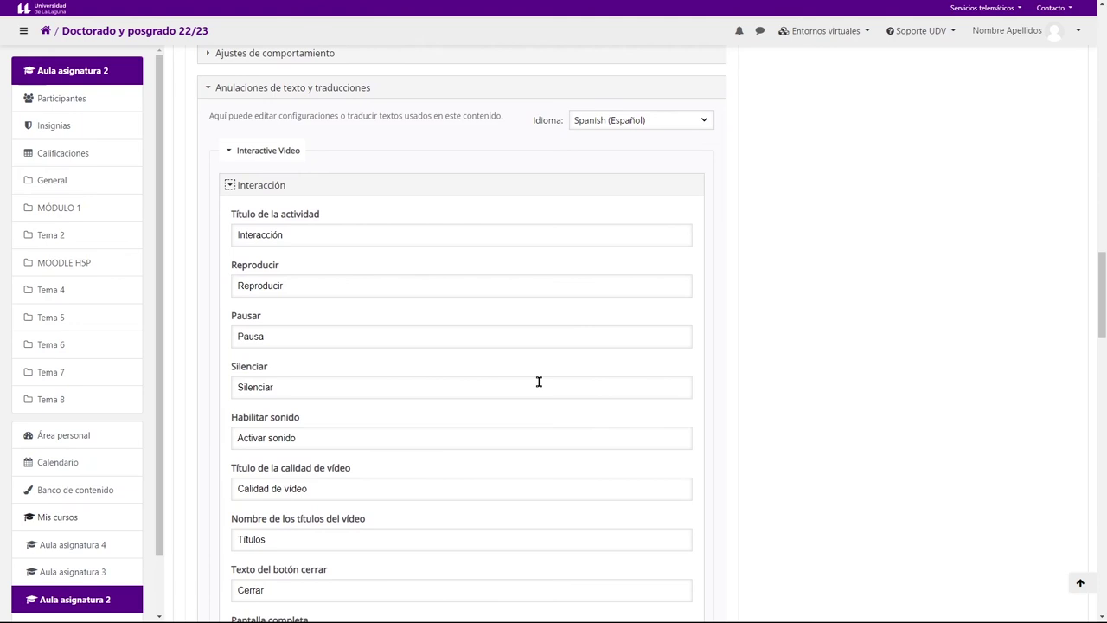
pyautogui.scroll(-2, 392, 314)
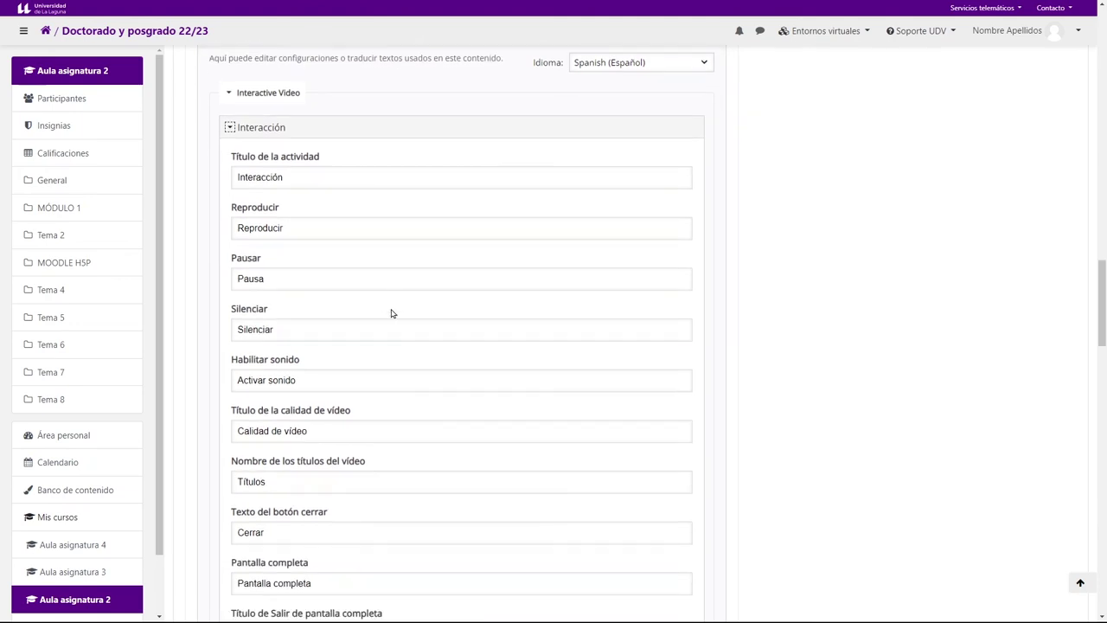
pyautogui.scroll(-2, 282, 281)
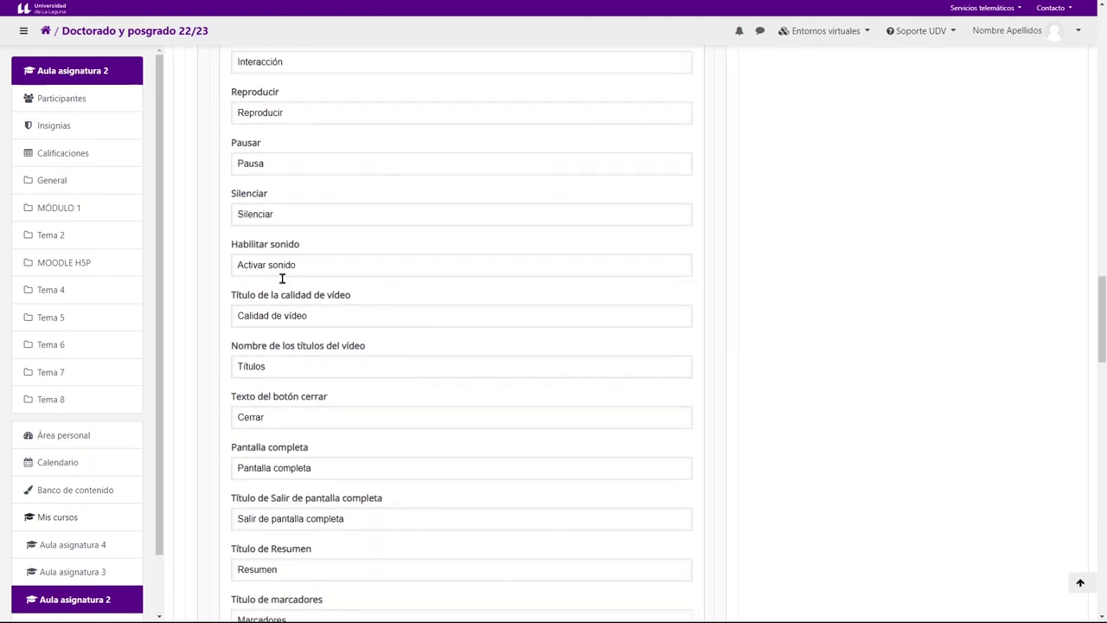
pyautogui.scroll(-2, 292, 398)
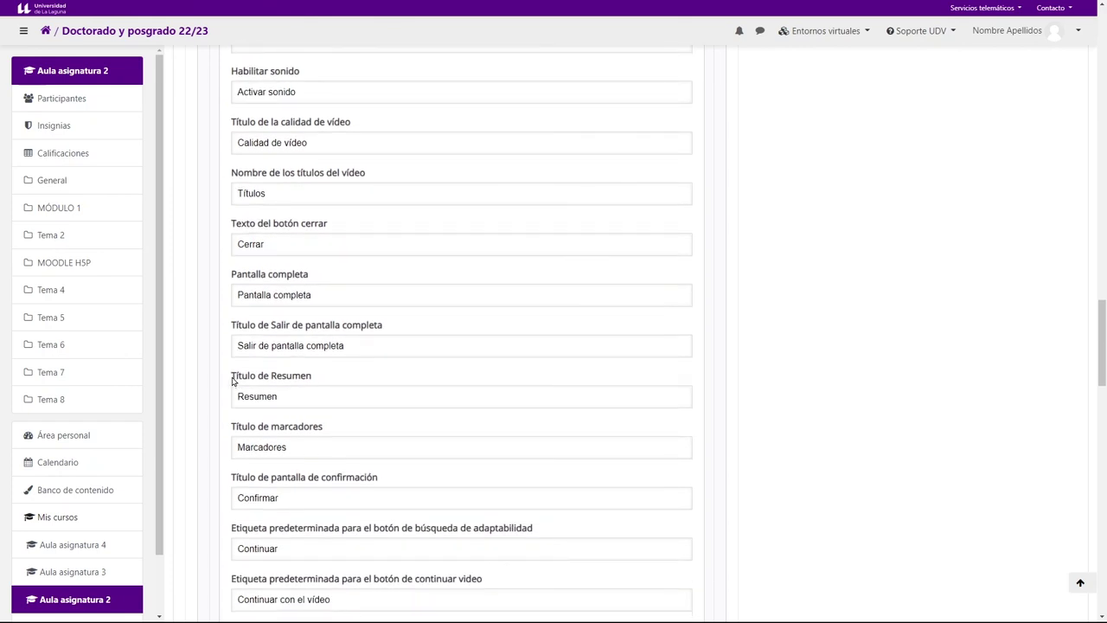
pyautogui.moveTo(235, 377); pyautogui.dragTo(312, 378)
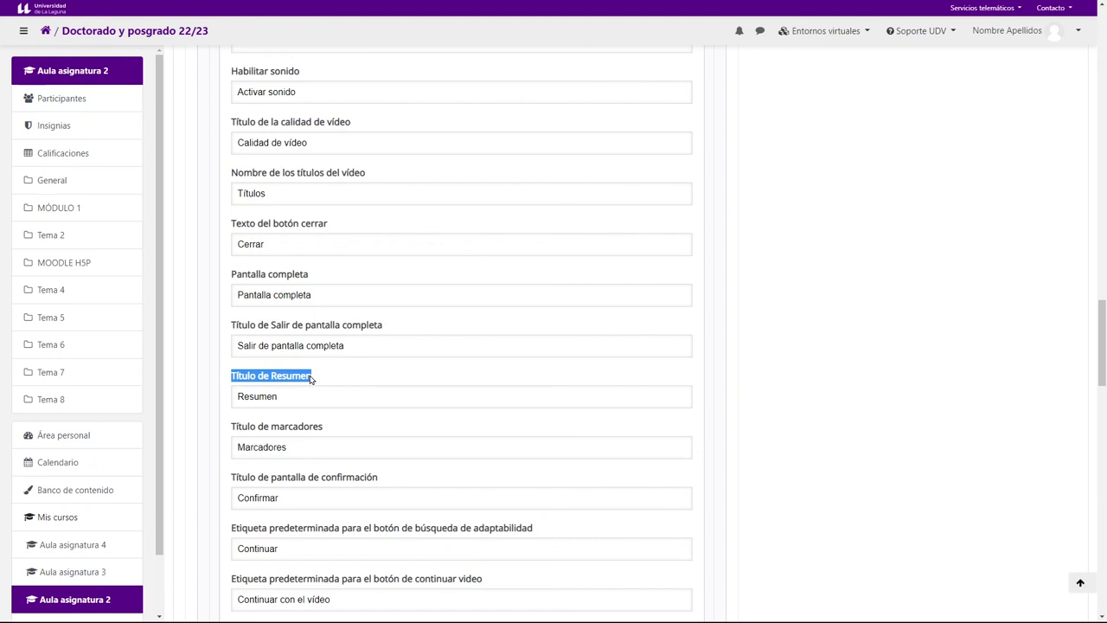
pyautogui.click(292, 394)
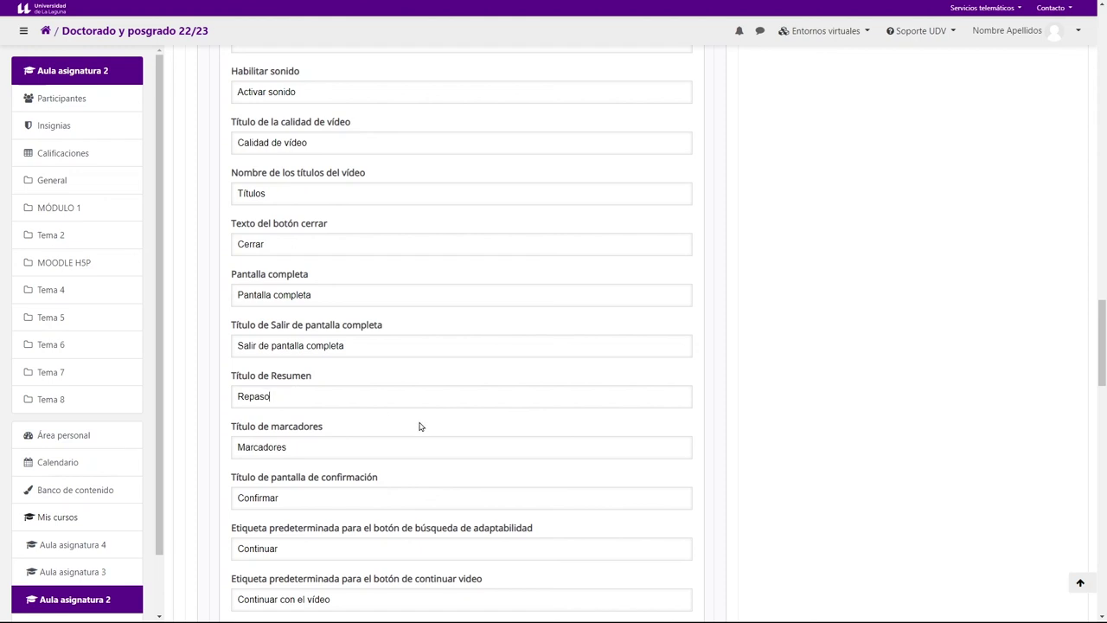
# Step: Review the remaining Interacción override texts down to the Summary and Image groups and save the interactive video
pyautogui.scroll(-4, 422, 416)
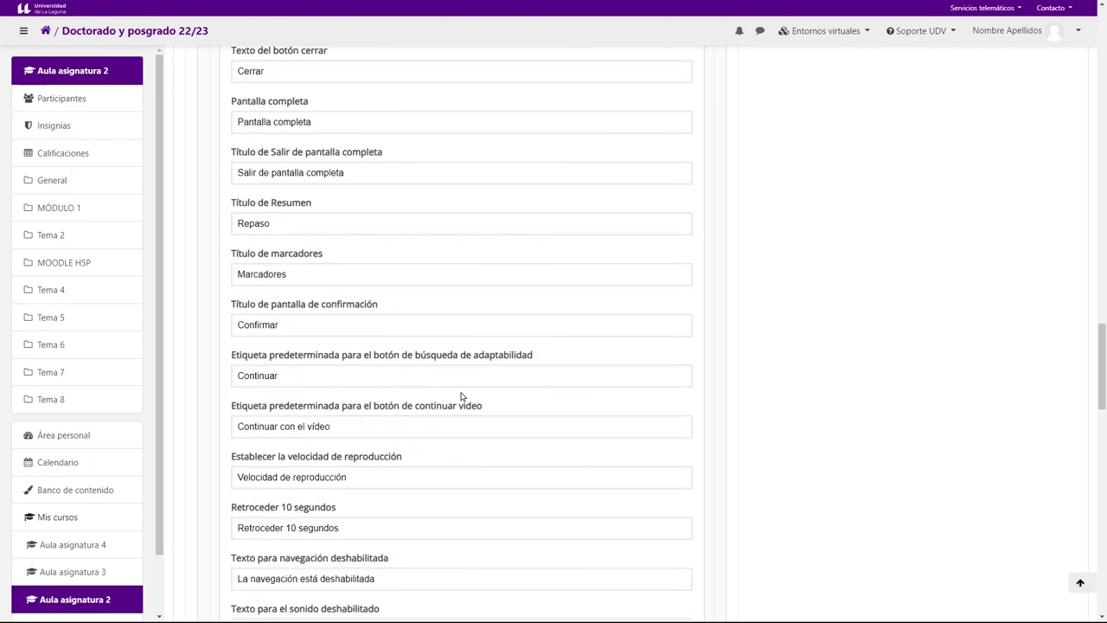
pyautogui.scroll(-3, 462, 398)
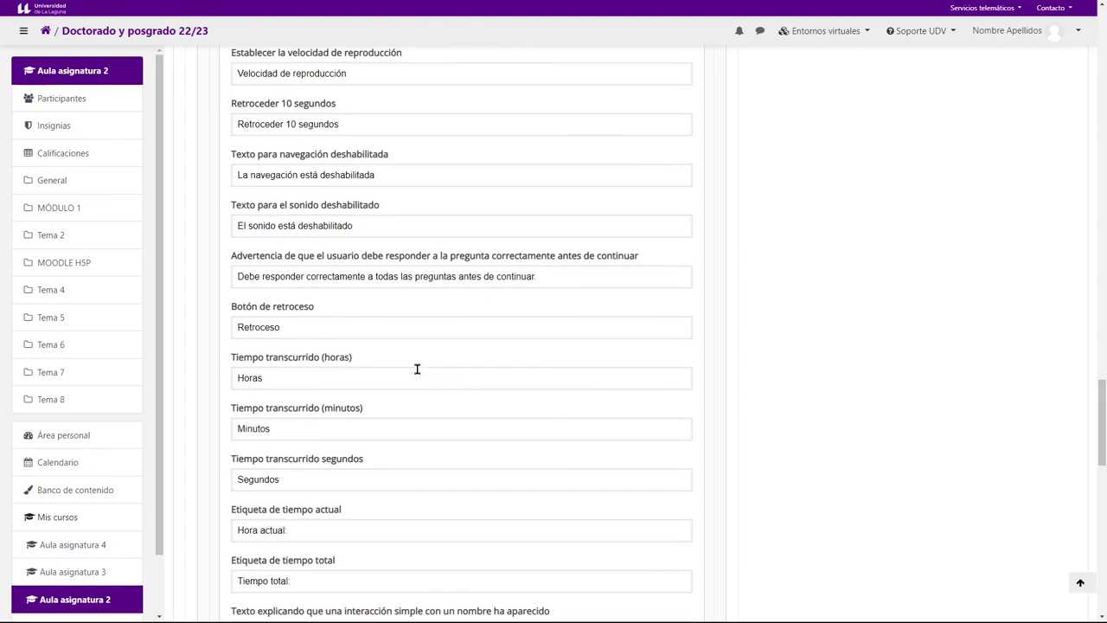
pyautogui.scroll(1, 407, 366)
pyautogui.scroll(-6, 428, 367)
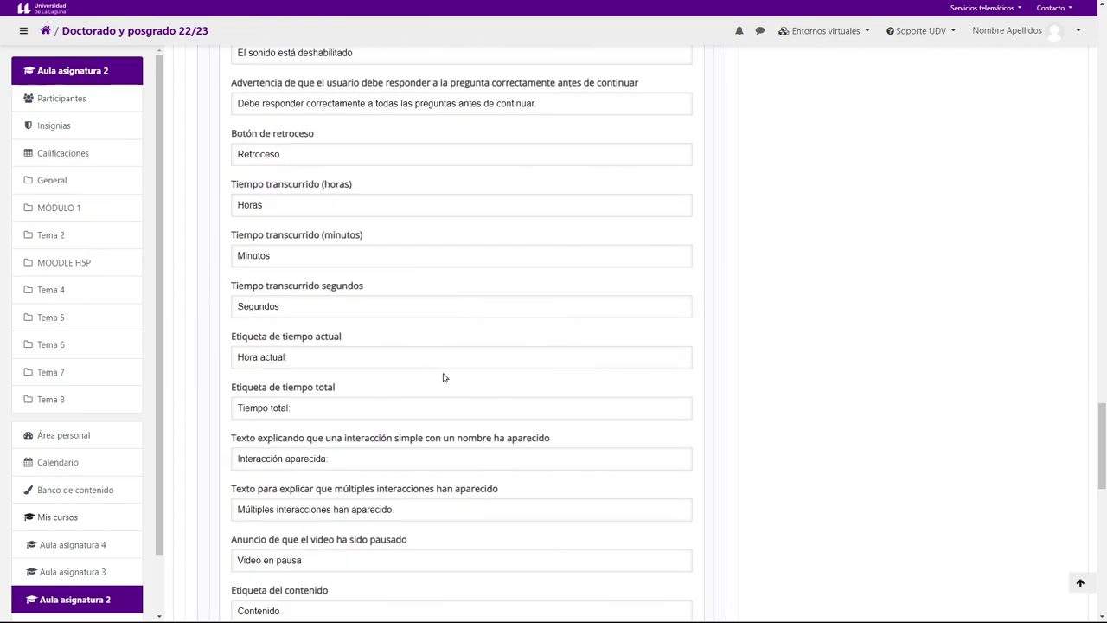
pyautogui.scroll(-7, 451, 385)
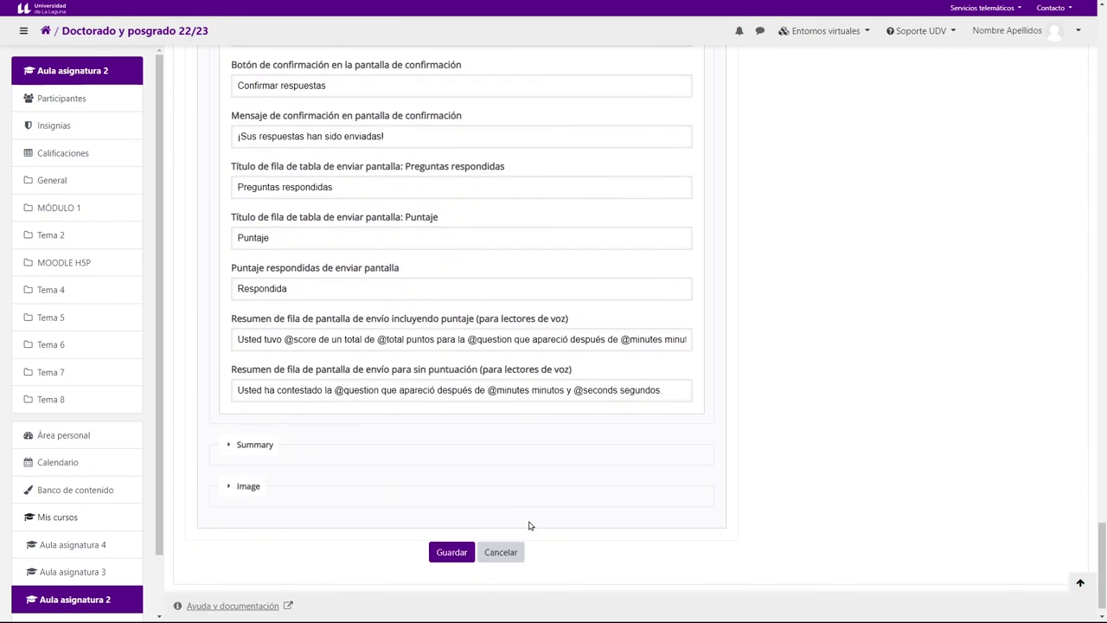
pyautogui.click(450, 555)
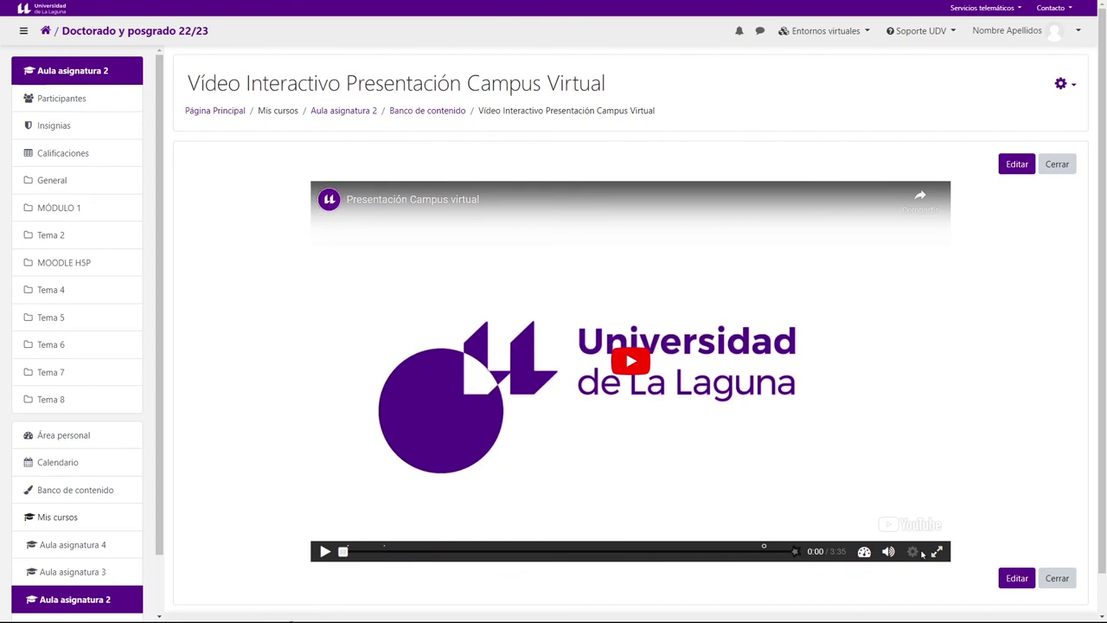
# Step: Play the start of the saved video and test the Objetivo interaction, closing its text and the suggested videos
pyautogui.click(344, 551)
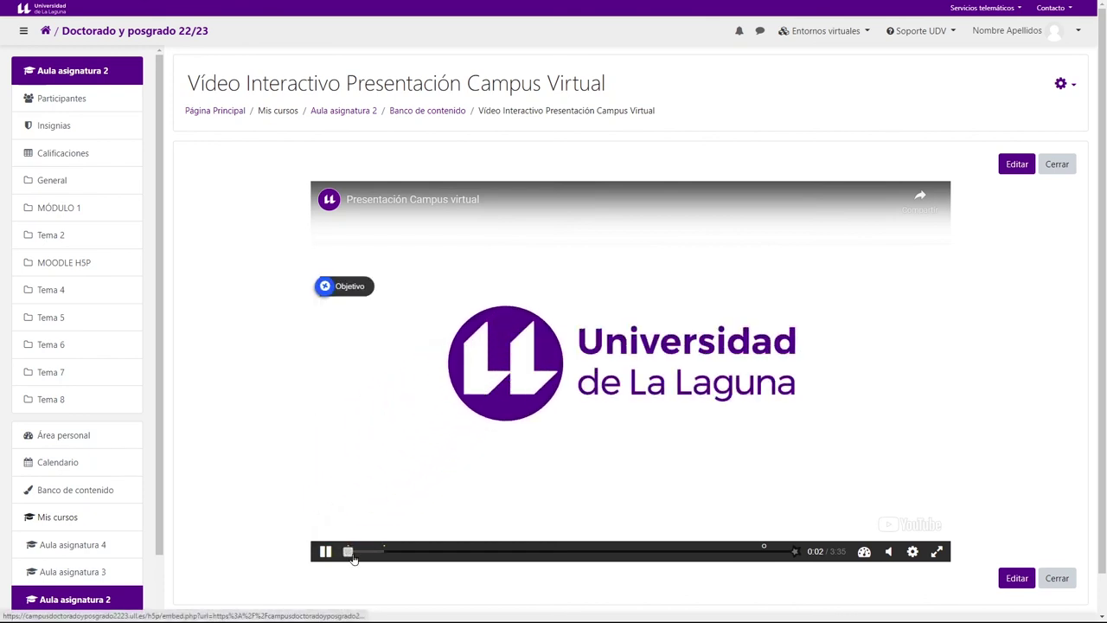
pyautogui.click(371, 299)
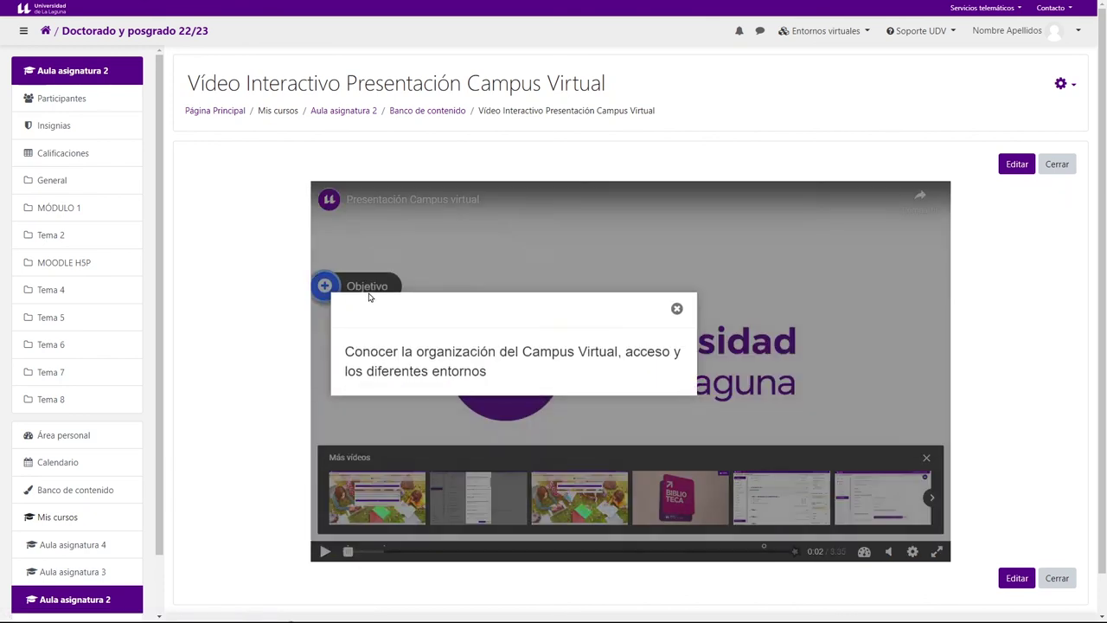
pyautogui.click(677, 308)
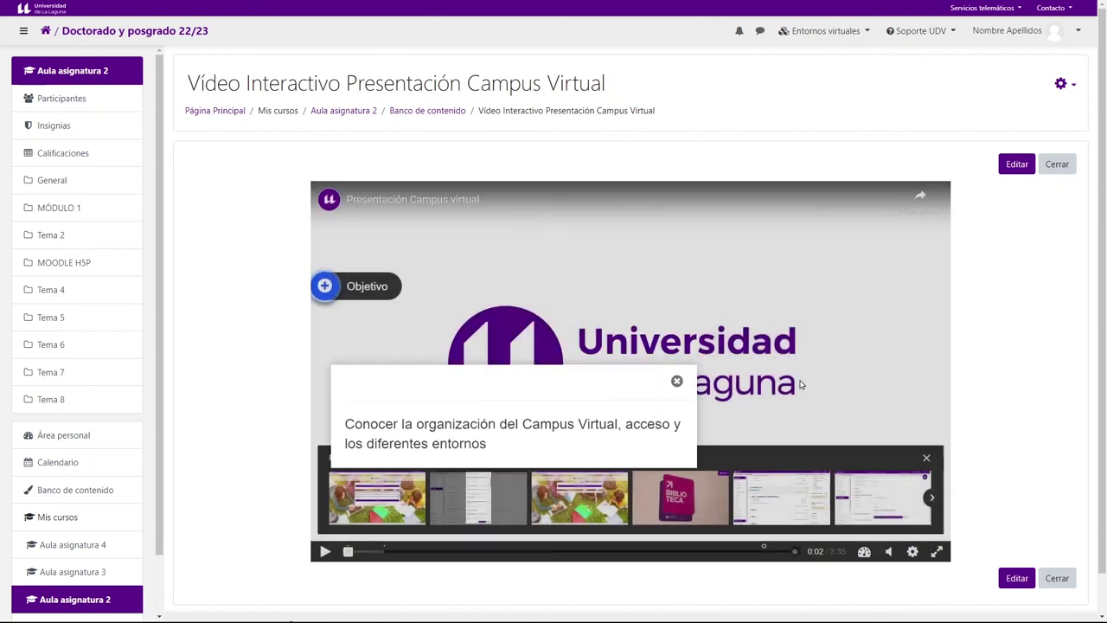
pyautogui.click(927, 459)
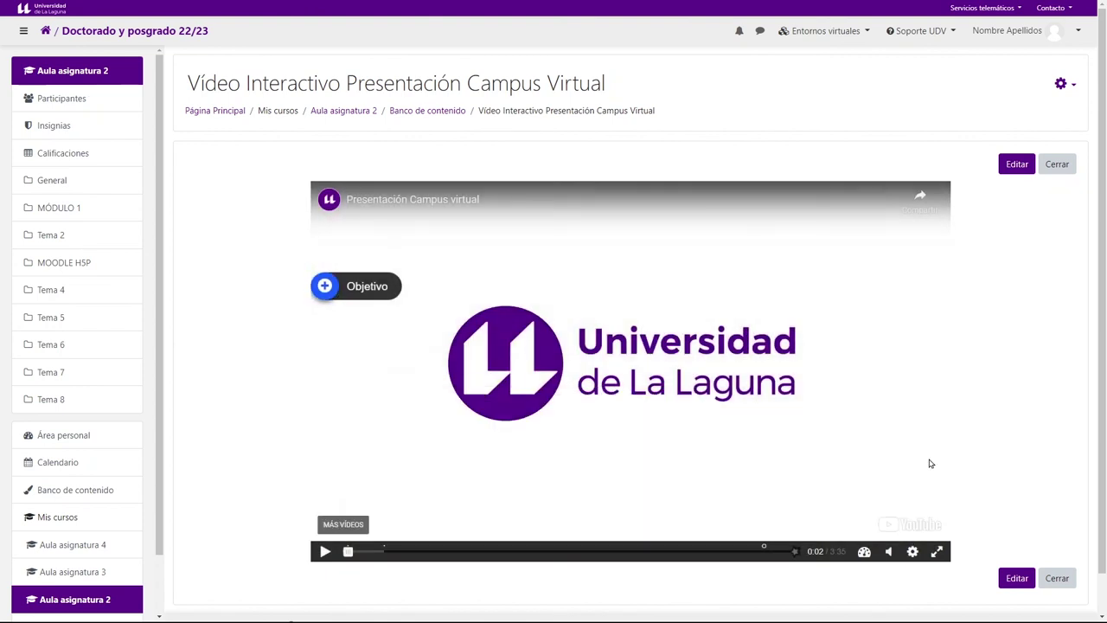
# Step: Open the Repaso summary near the video's end and try all three first-set statements, finishing with "nombre de usuario y contraseña"
pyautogui.click(765, 551)
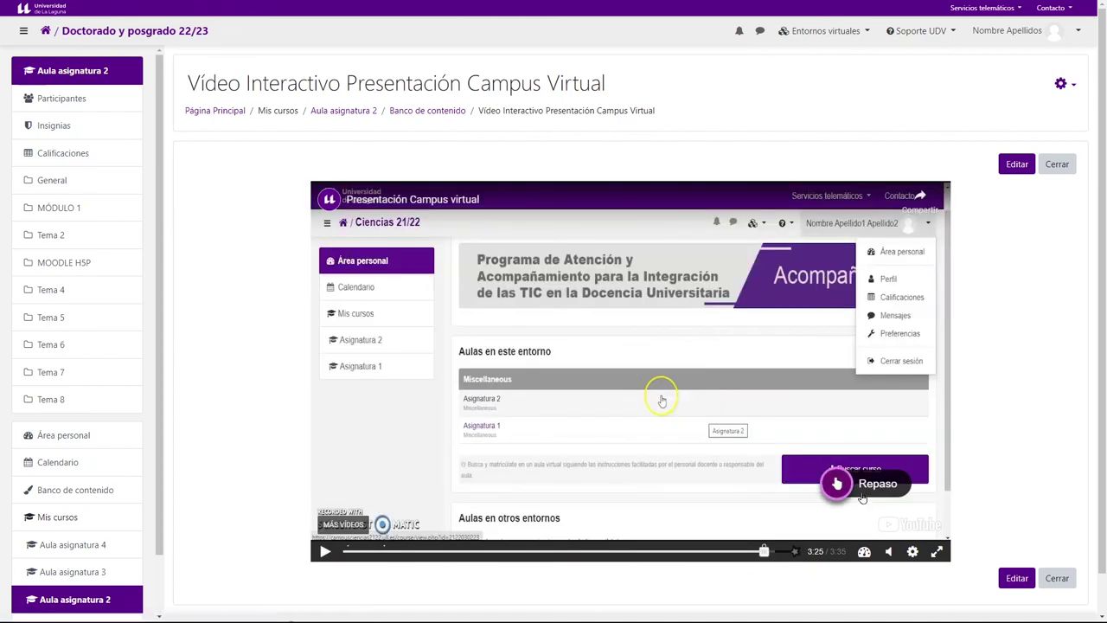
pyautogui.click(861, 492)
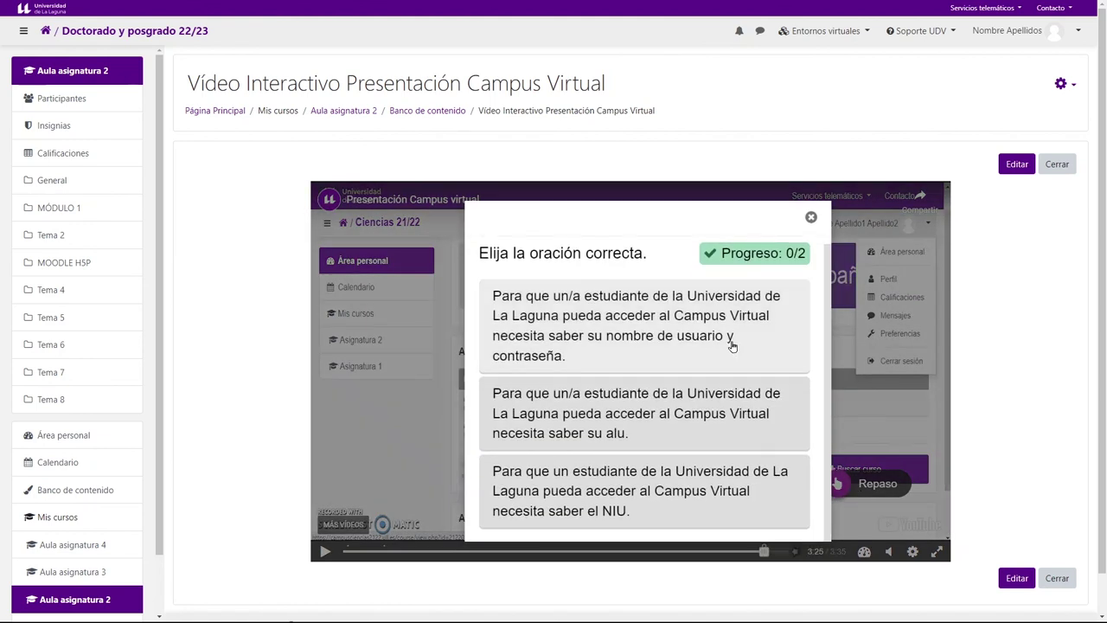
pyautogui.click(631, 412)
pyautogui.scroll(-1, 631, 413)
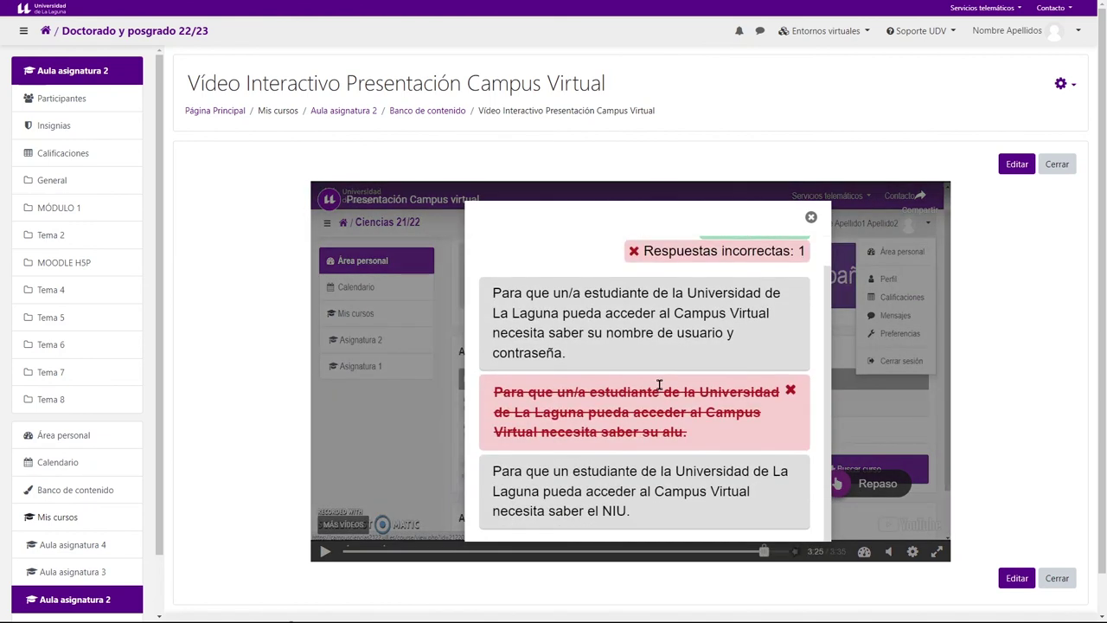
pyautogui.click(660, 493)
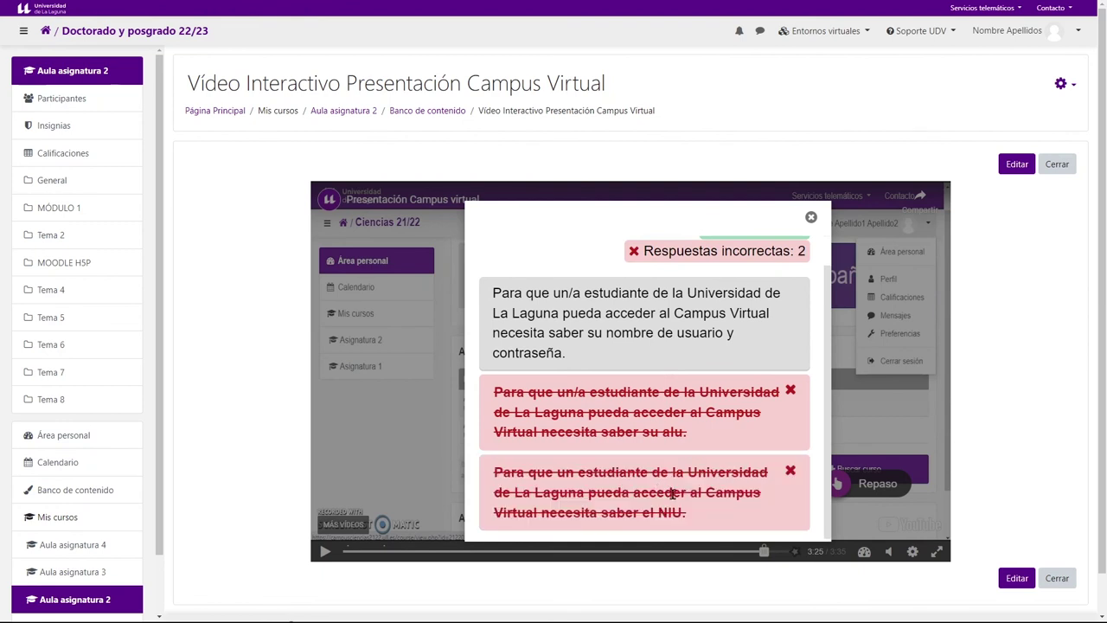
pyautogui.click(610, 336)
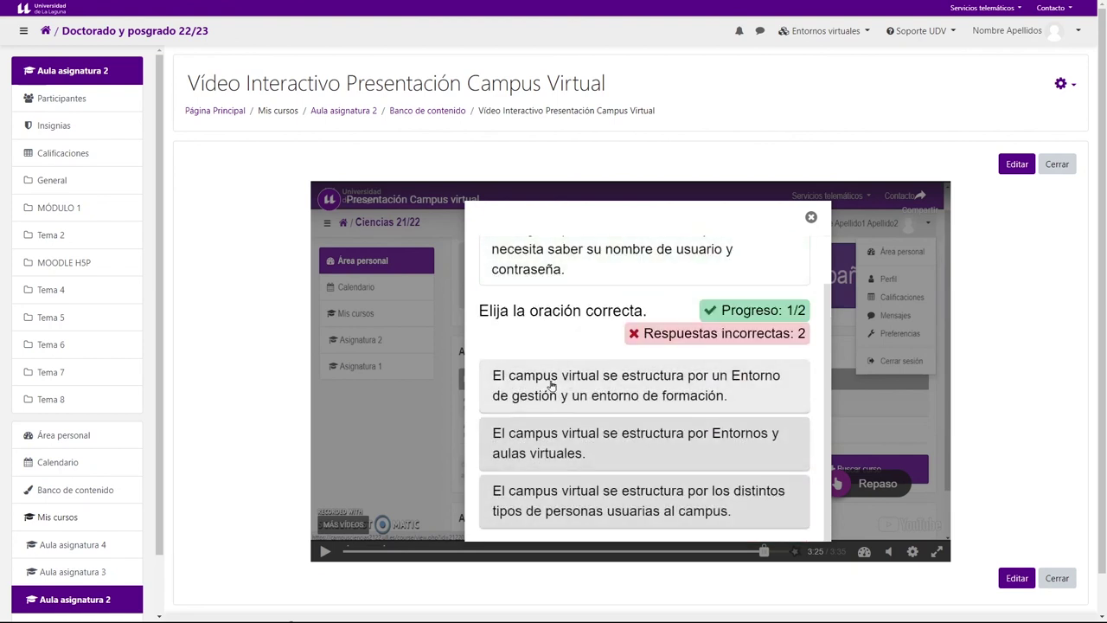
# Step: Answer the second set with "Entorno de gestión y un entorno de formación" and "Entornos y aulas virtuales", and close the summary
pyautogui.click(608, 395)
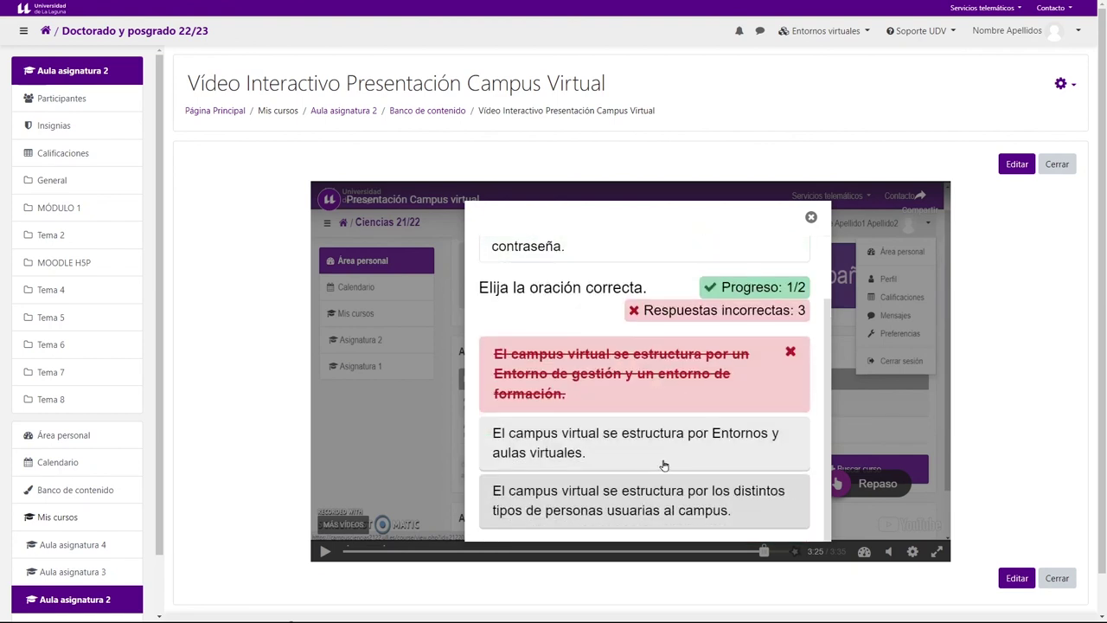
pyautogui.click(689, 455)
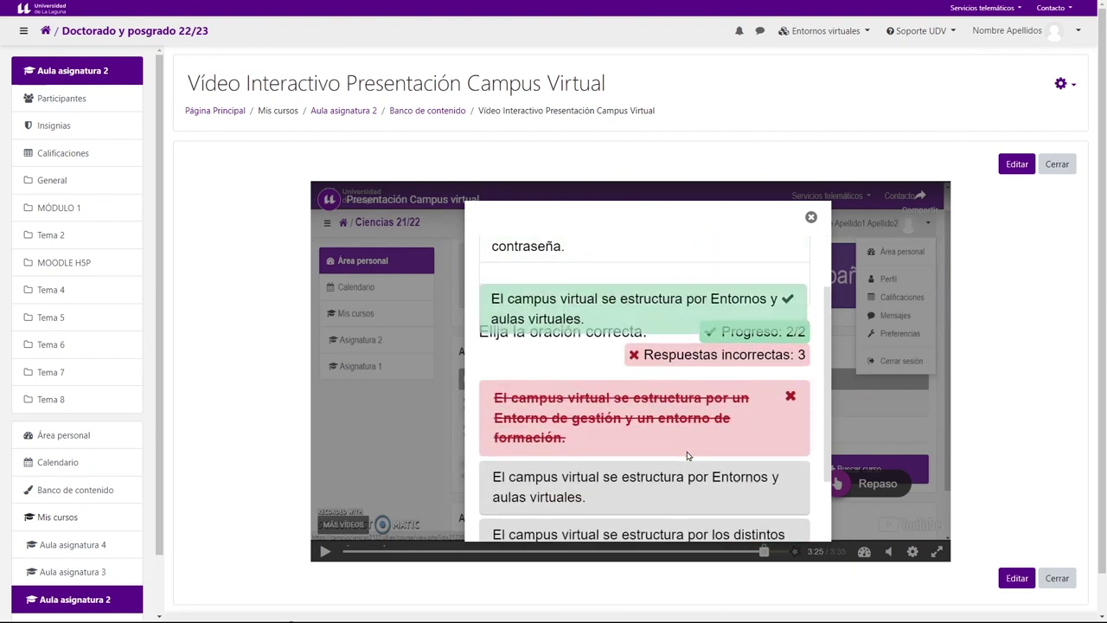
pyautogui.click(811, 218)
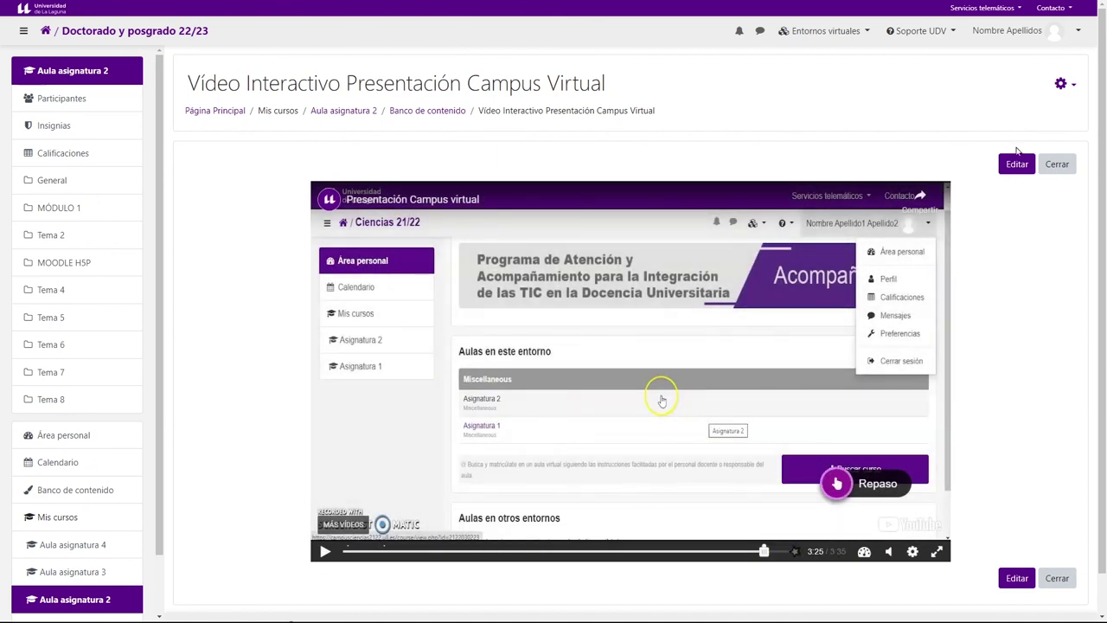
# Step: Show the Soporte UDV contact details and help resources
pyautogui.click(1004, 33)
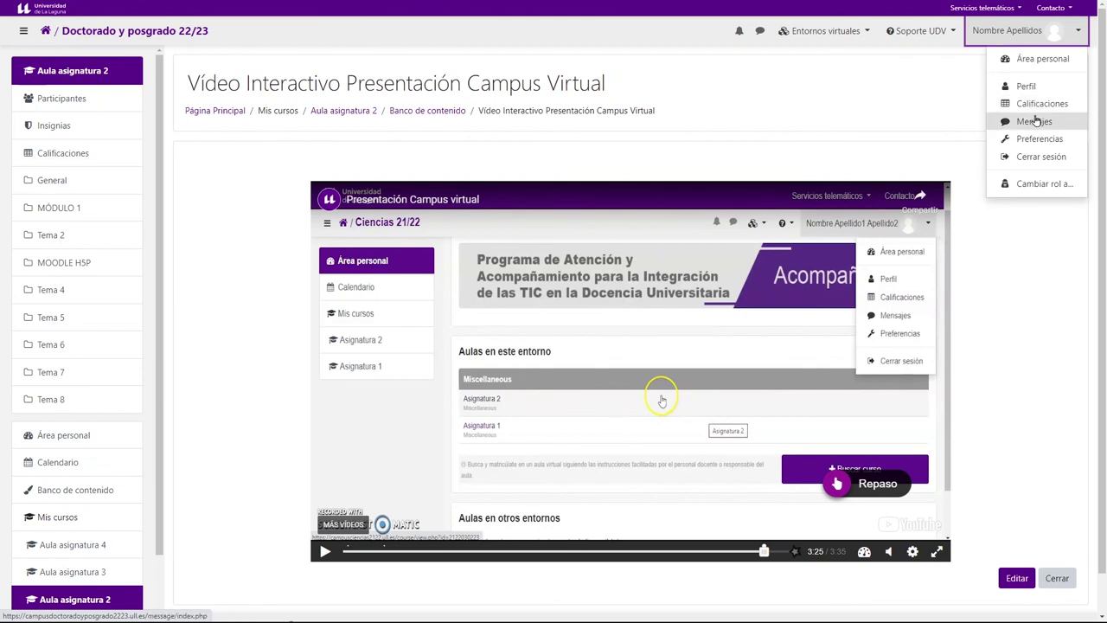
pyautogui.click(928, 36)
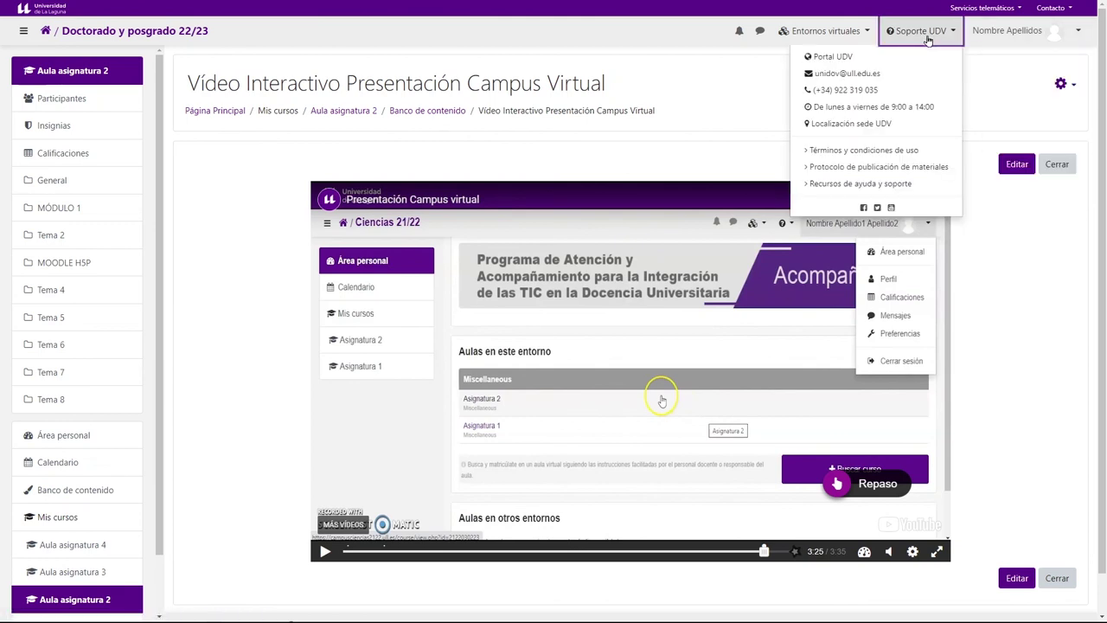